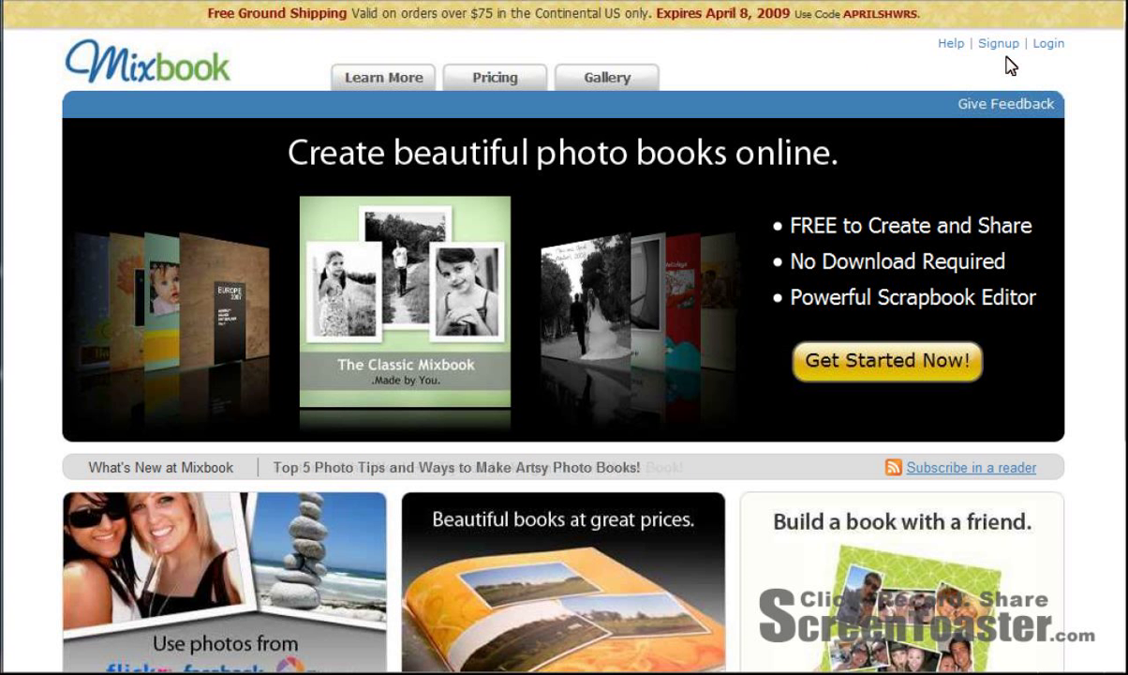
# Log in to Mixbook with the saved account e-mail and password, dismissing the save-password prompt.
pyautogui.click(1050, 44)
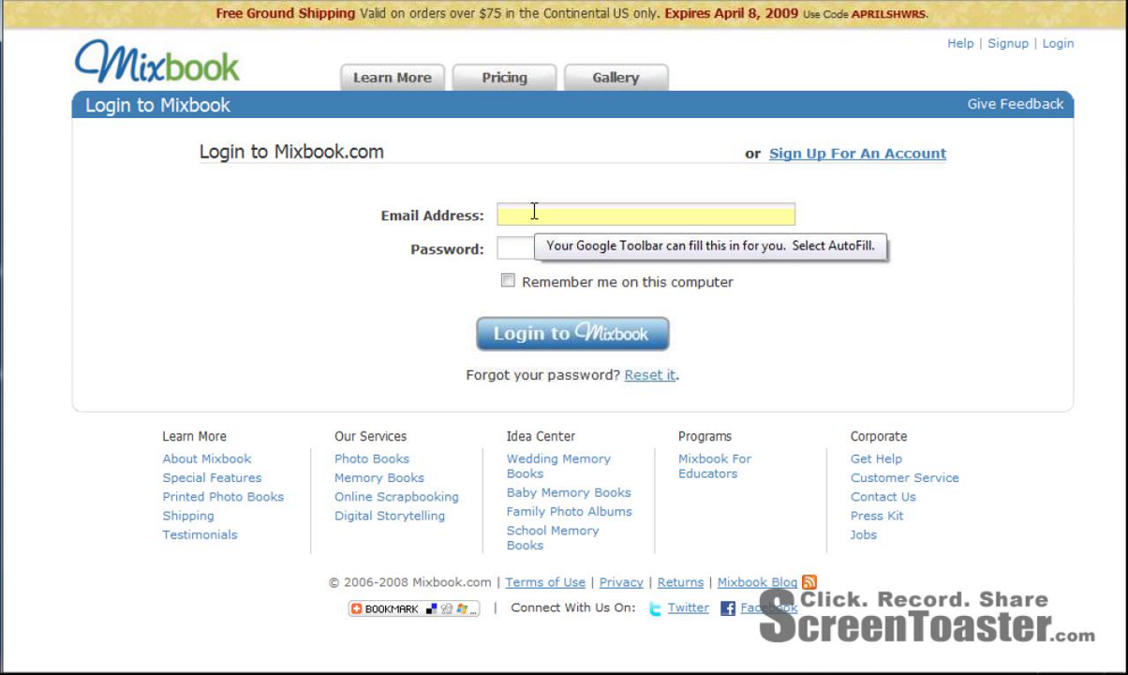
pyautogui.click(534, 211)
pyautogui.write('k')
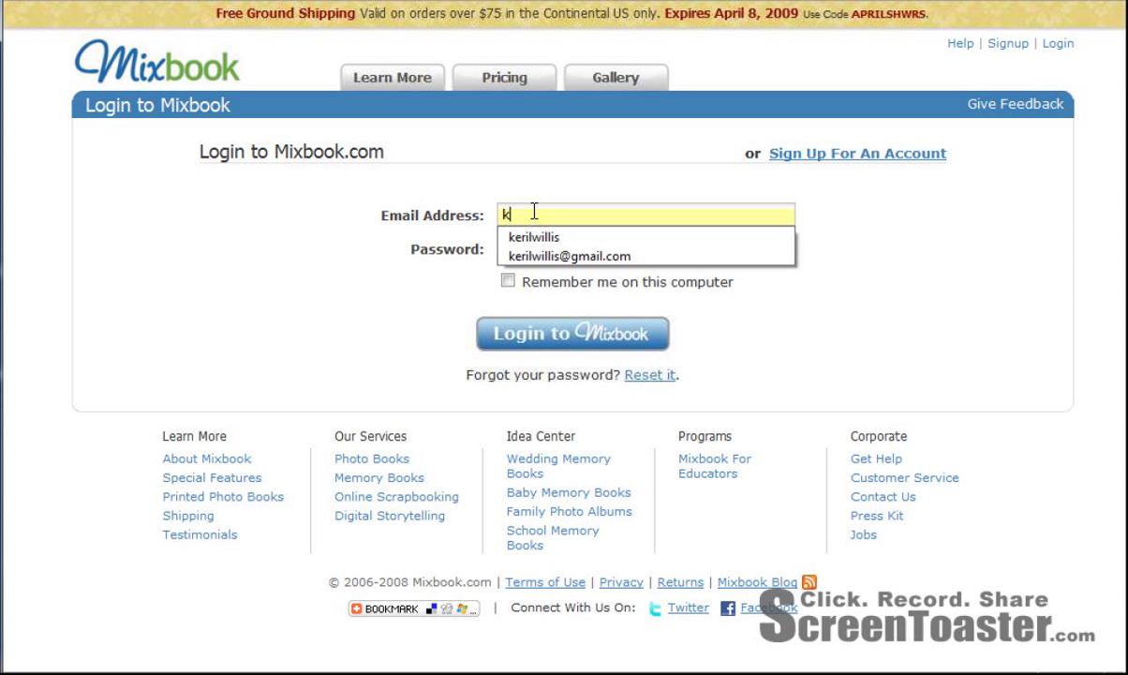
pyautogui.write('eri')
pyautogui.press('Down')
pyautogui.press('Down')
pyautogui.press('Tab')
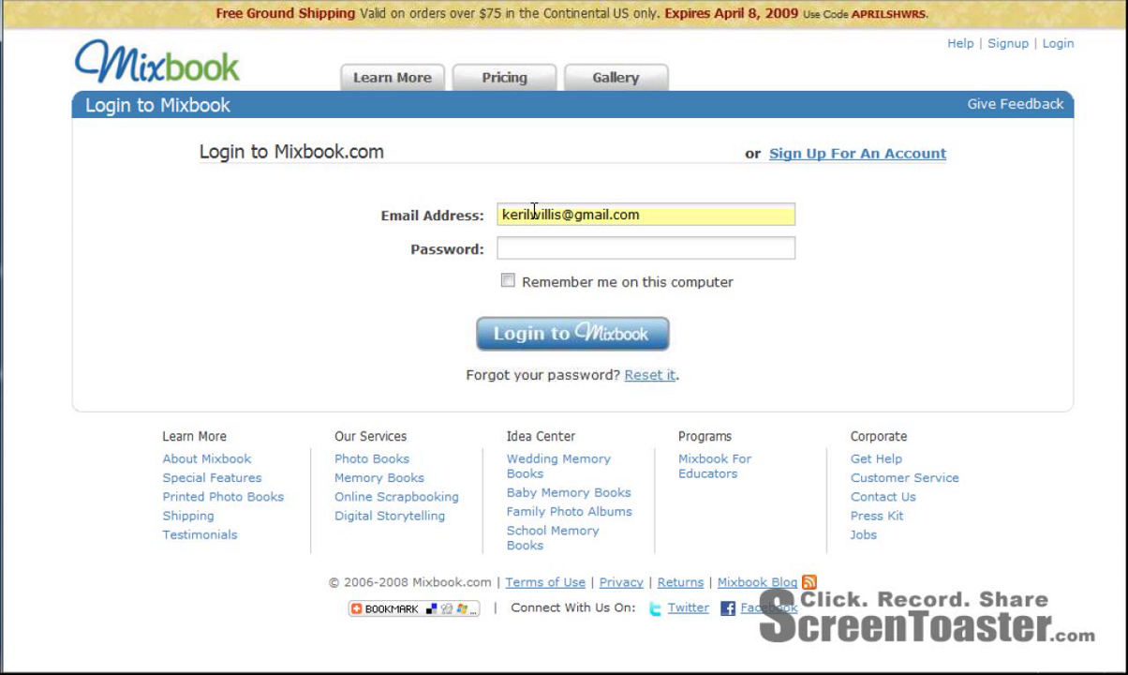
pyautogui.press('Return')
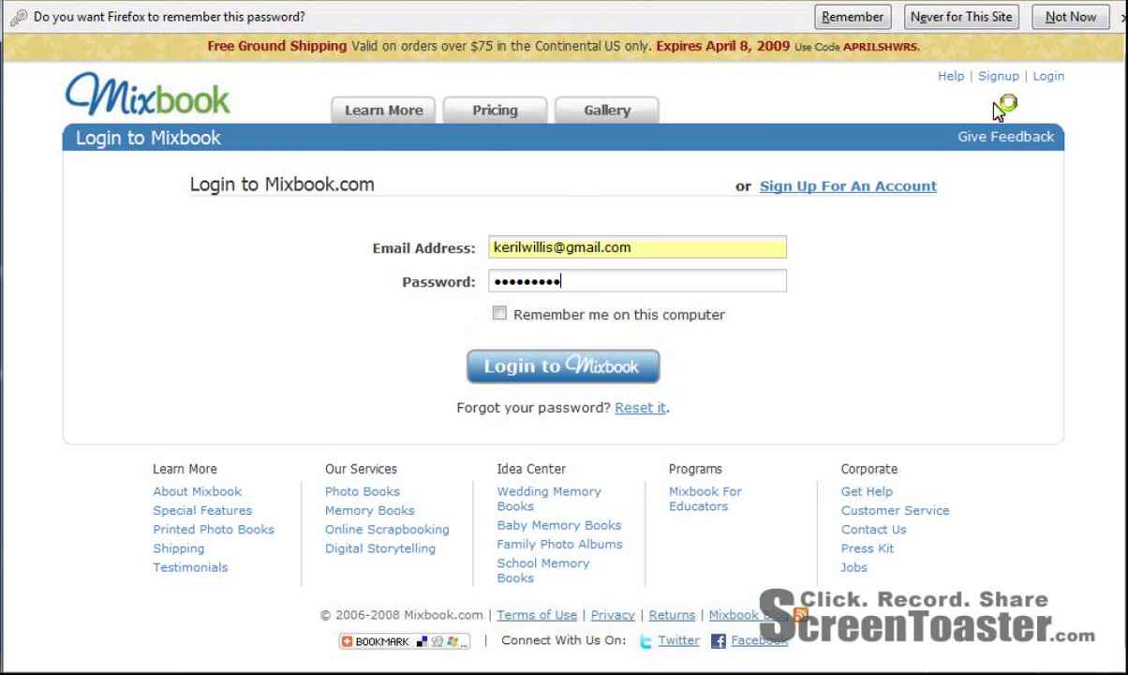
pyautogui.click(1078, 19)
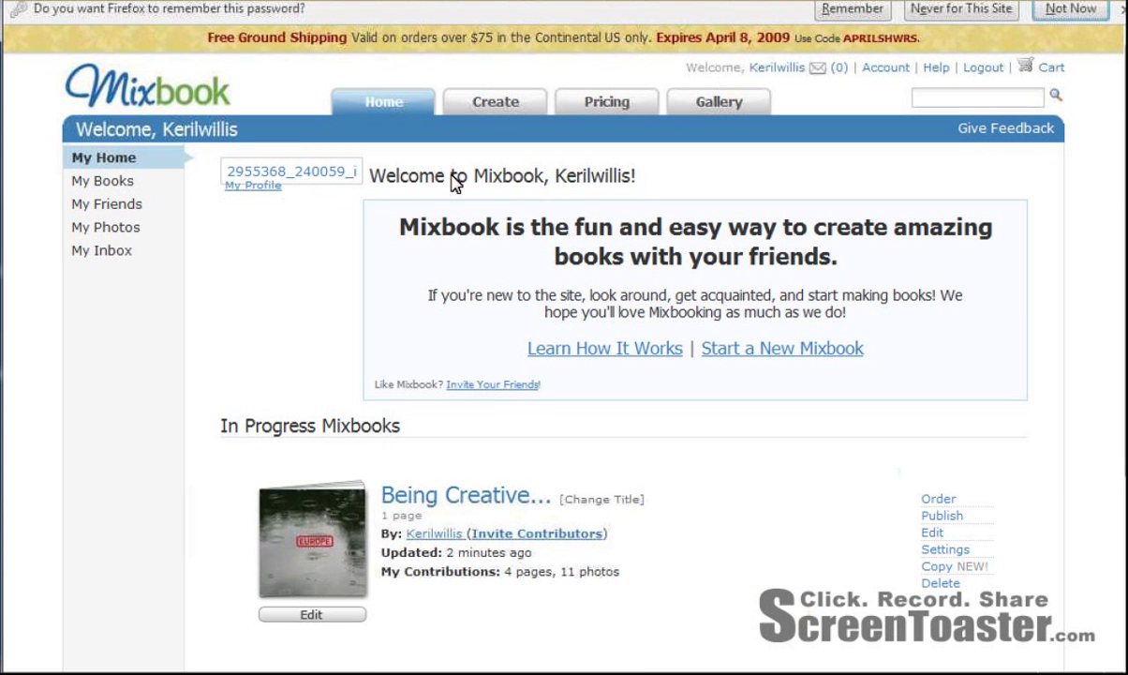
# Start a new book and enter 'The Flowers' as its title.
pyautogui.click(500, 79)
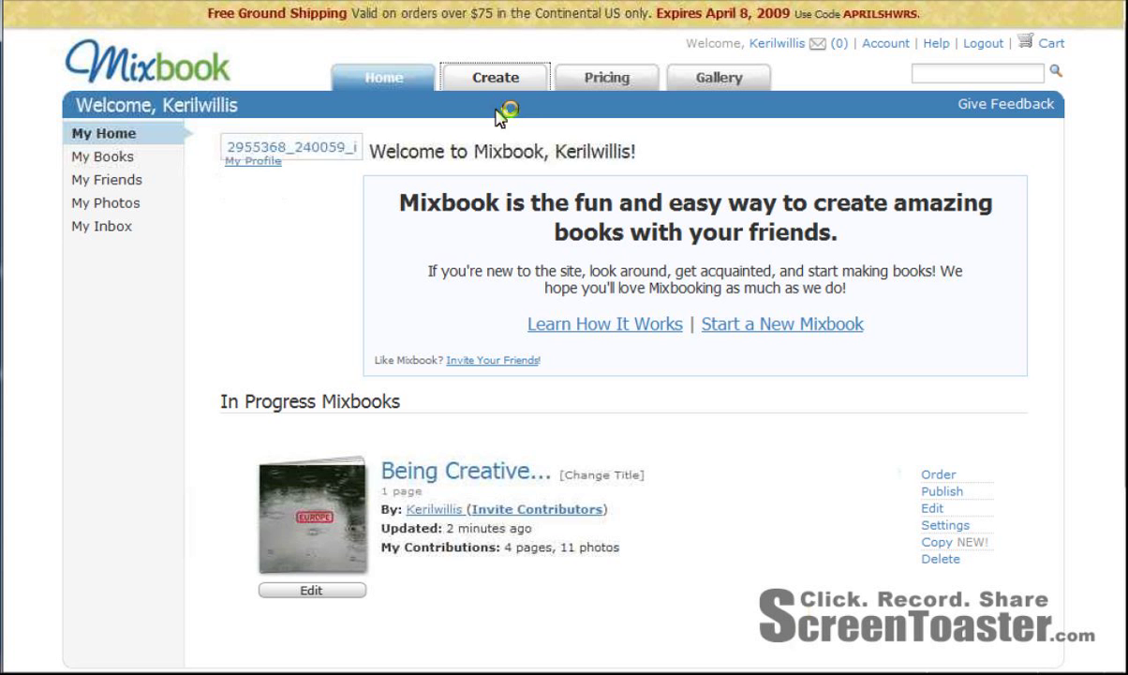
pyautogui.scroll(-3, 502, 464)
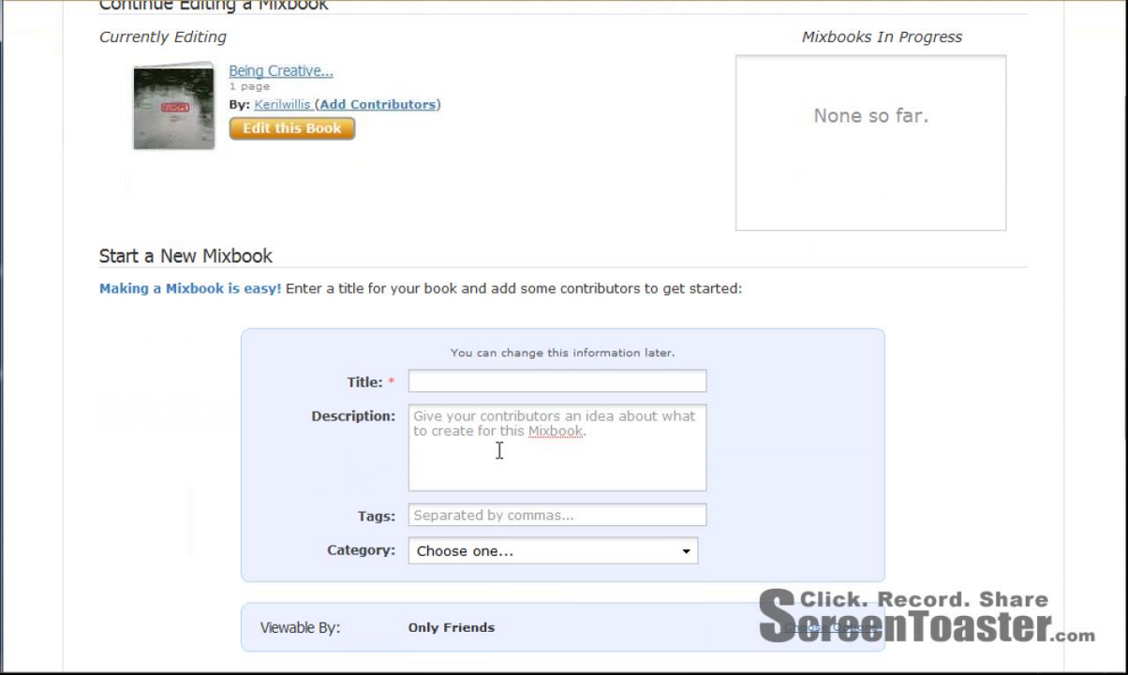
pyautogui.click(498, 376)
pyautogui.write('T')
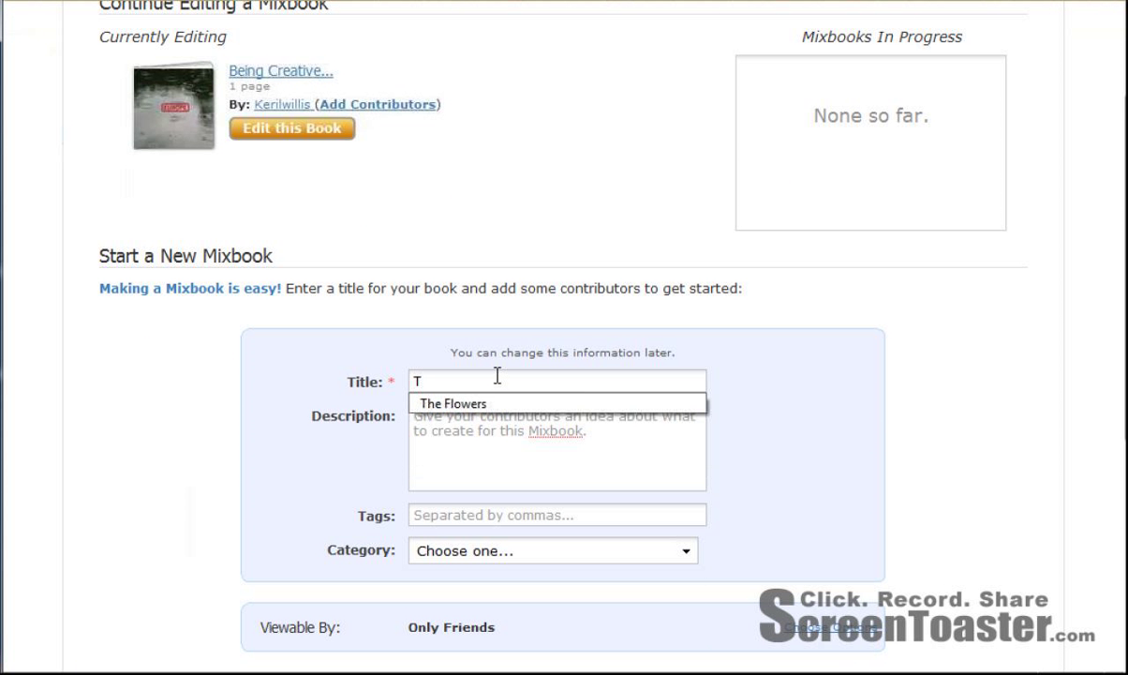
pyautogui.press('Down')
pyautogui.press('Return')
pyautogui.press('Tab')
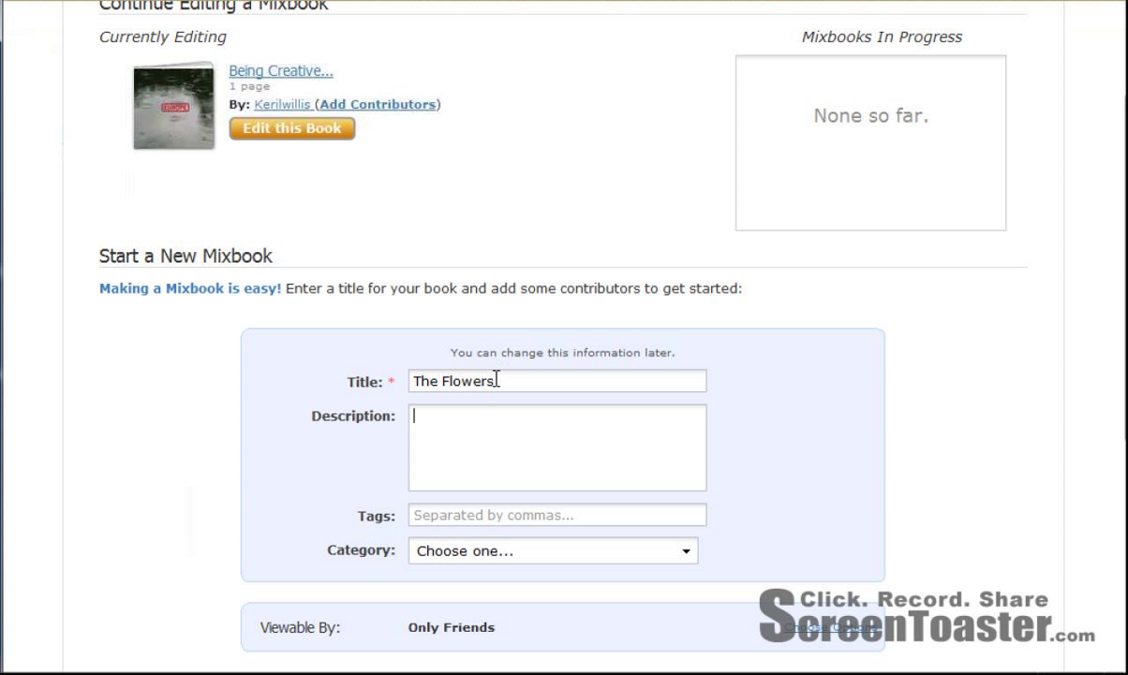
# Set the category to Nature, review the Viewable By options, and create the Mixbook.
pyautogui.scroll(-1, 460, 509)
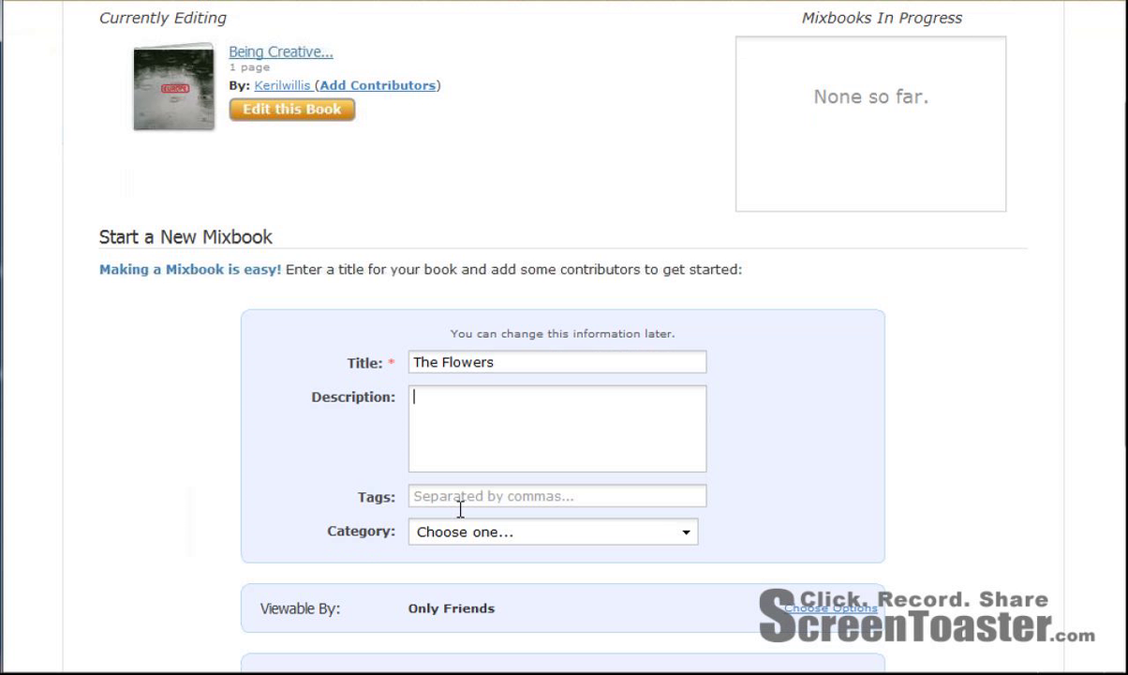
pyautogui.click(692, 490)
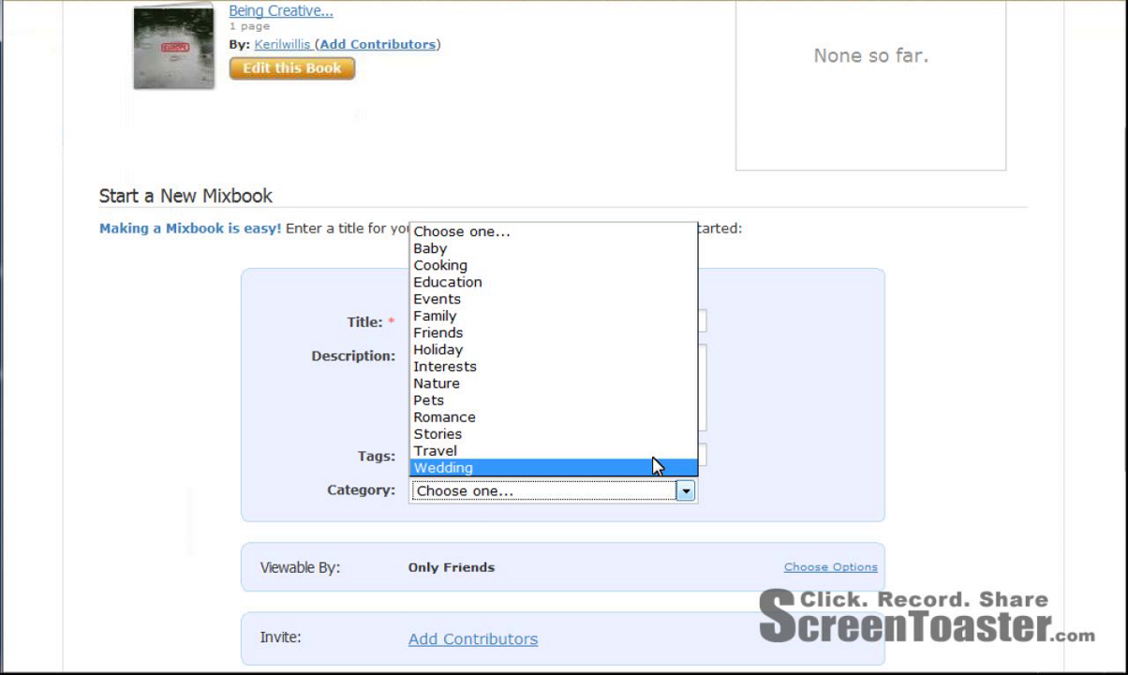
pyautogui.click(630, 383)
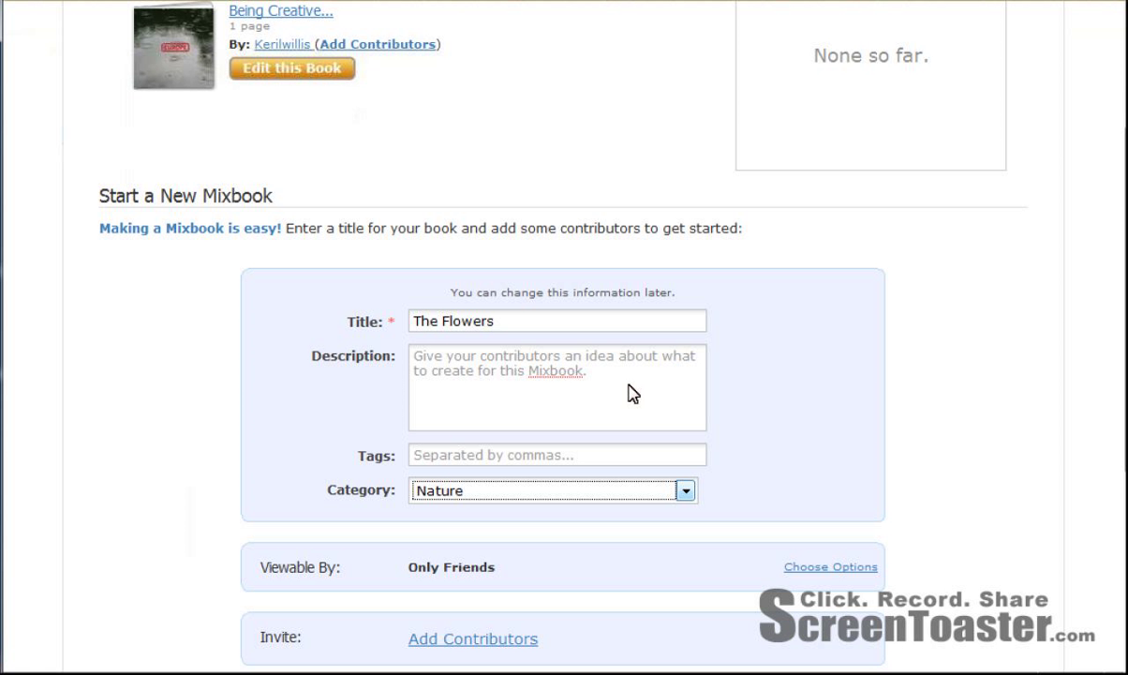
pyautogui.scroll(-2, 563, 375)
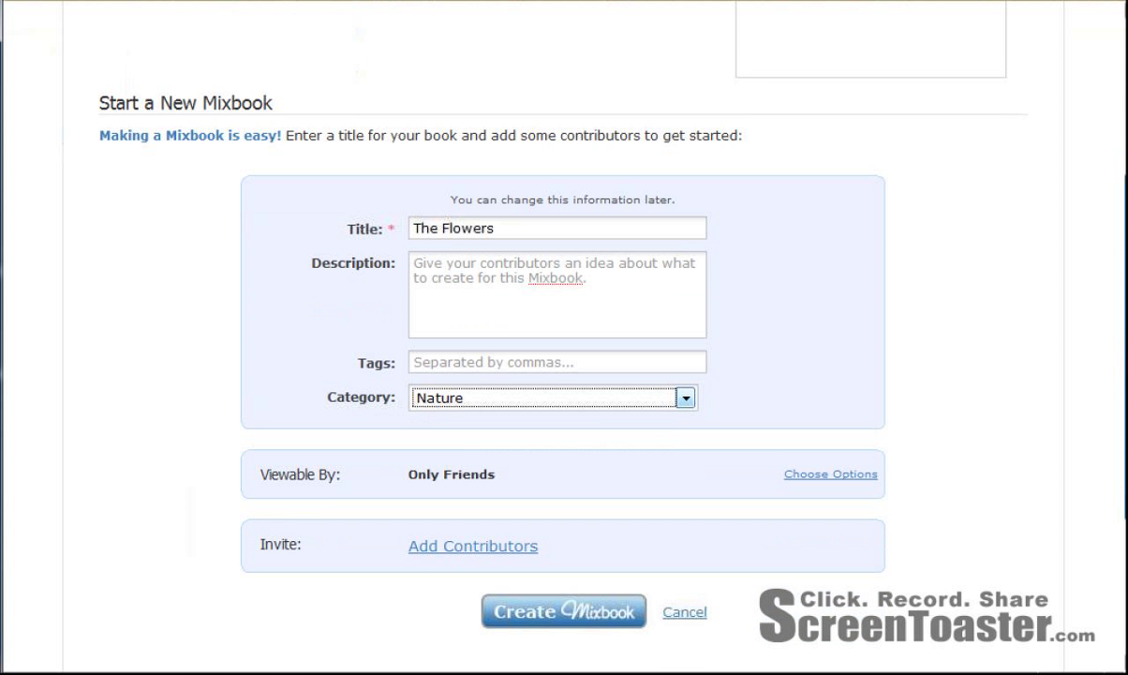
pyautogui.scroll(-4, 562, 375)
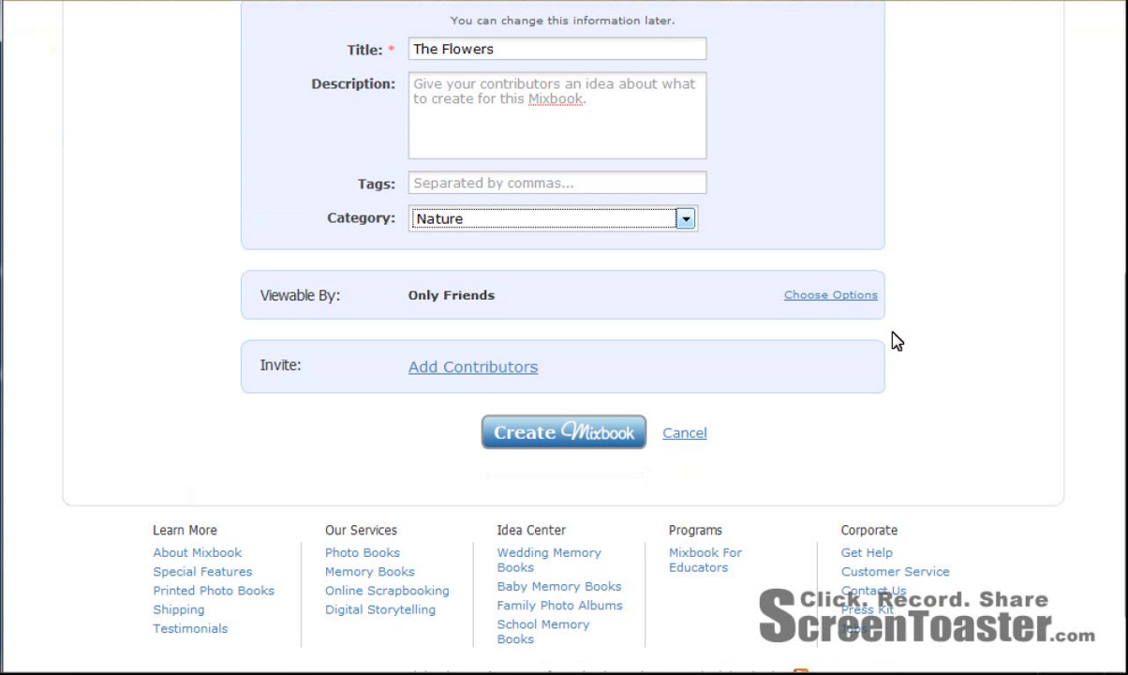
pyautogui.click(844, 297)
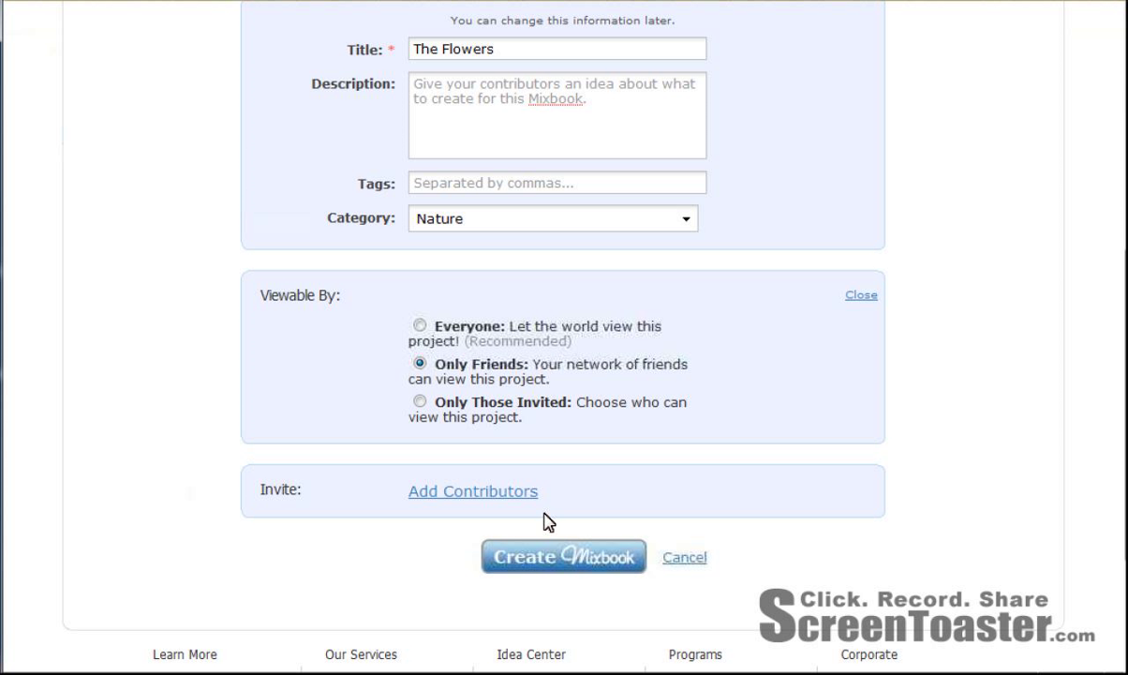
pyautogui.click(545, 560)
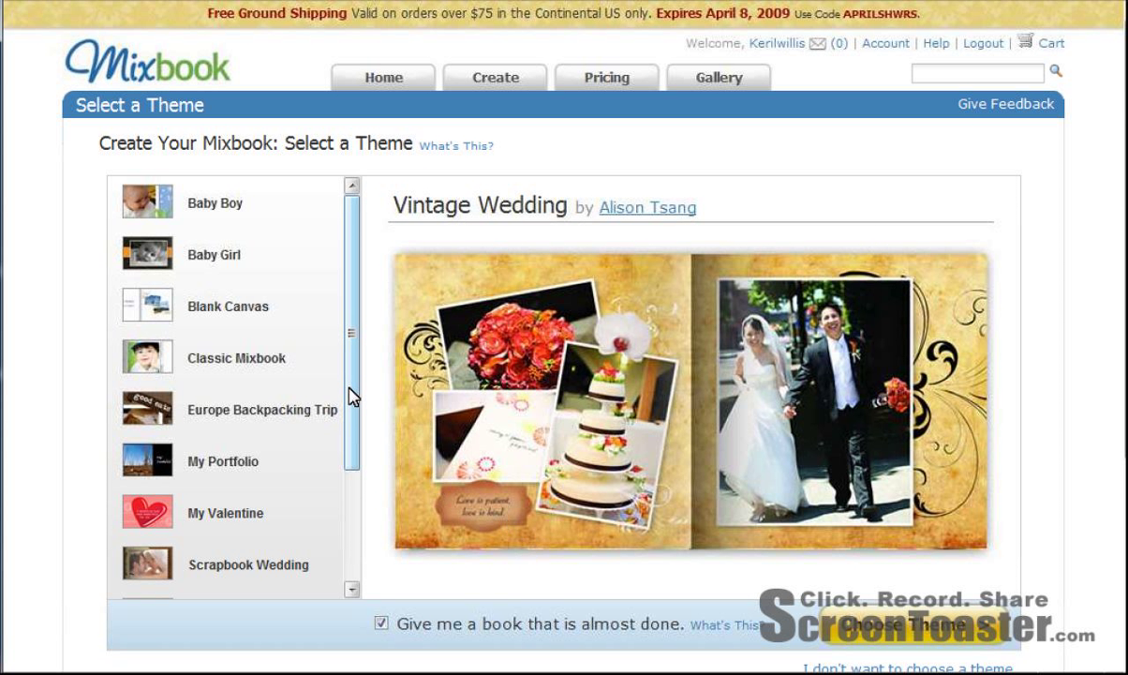
# Preview and apply the Classic Mixbook theme to the book.
pyautogui.click(246, 371)
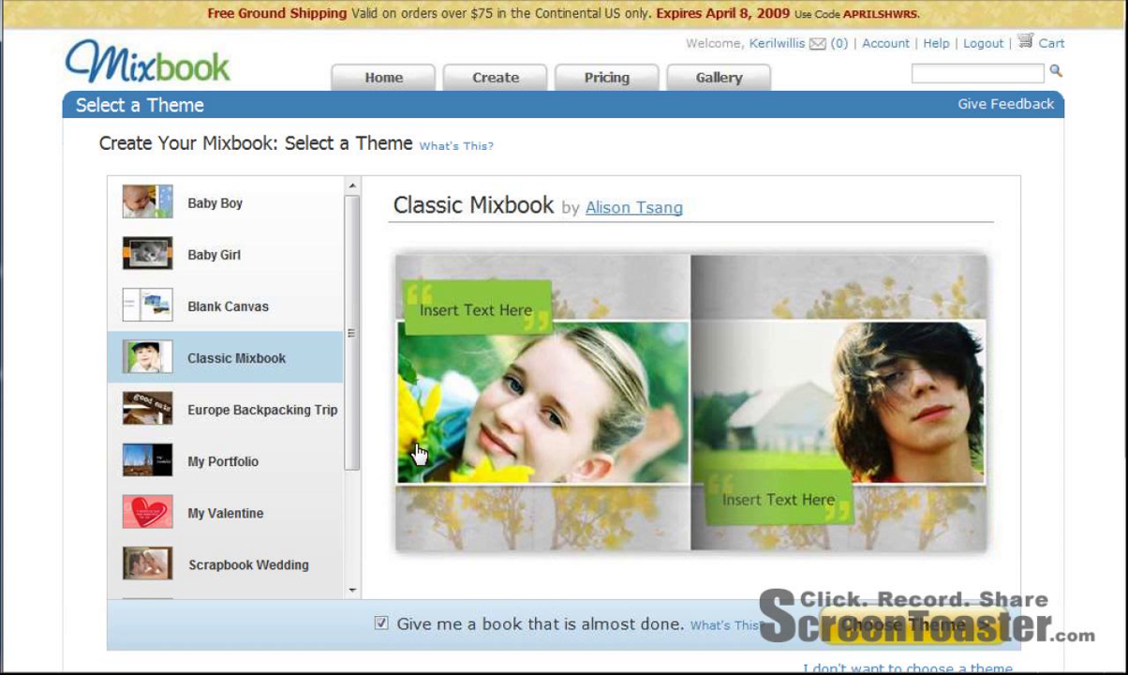
pyautogui.click(917, 632)
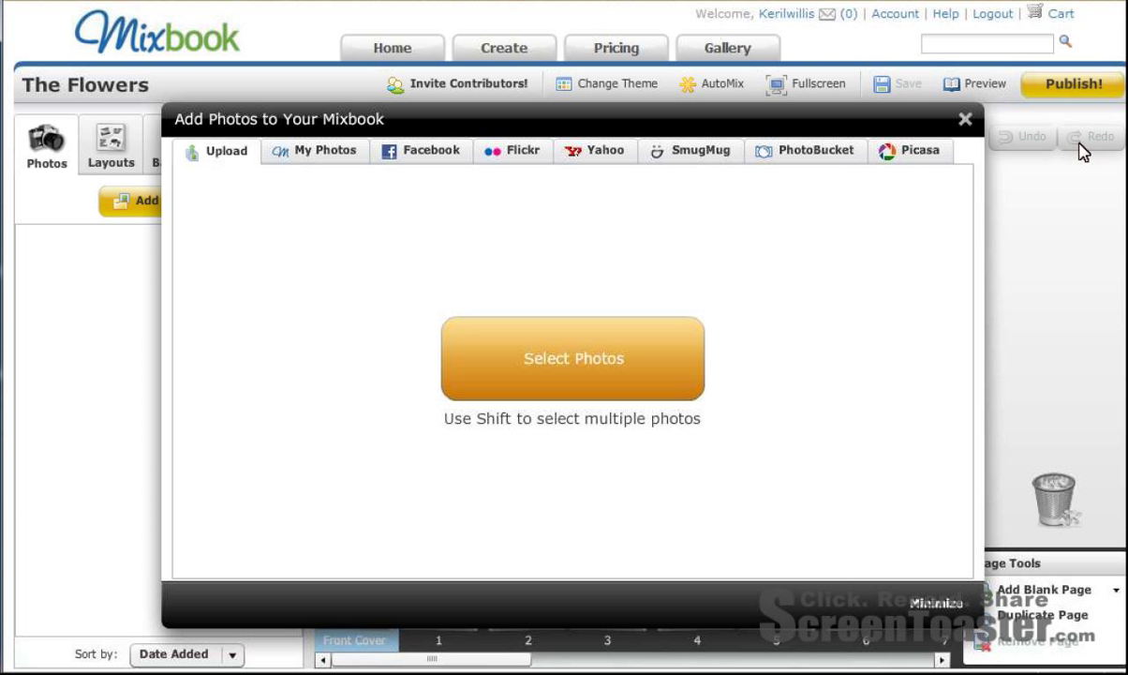
# Add eight New York photos from My Photos to the book, including the bridge shots.
pyautogui.click(320, 151)
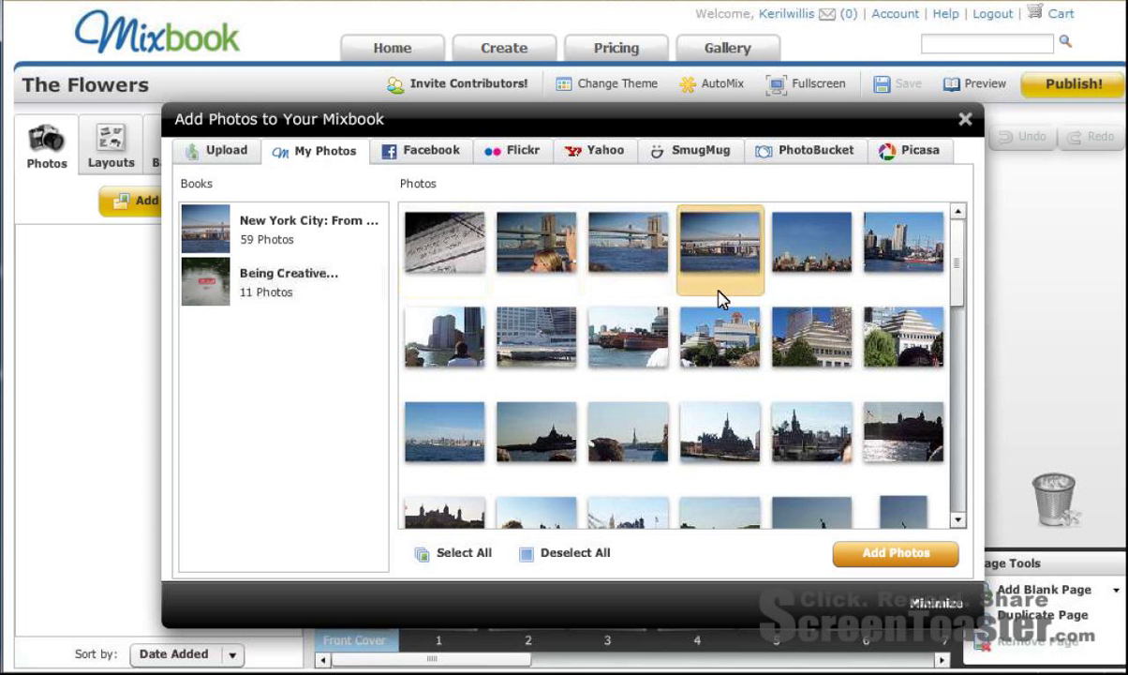
pyautogui.click(560, 267)
pyautogui.click(647, 253)
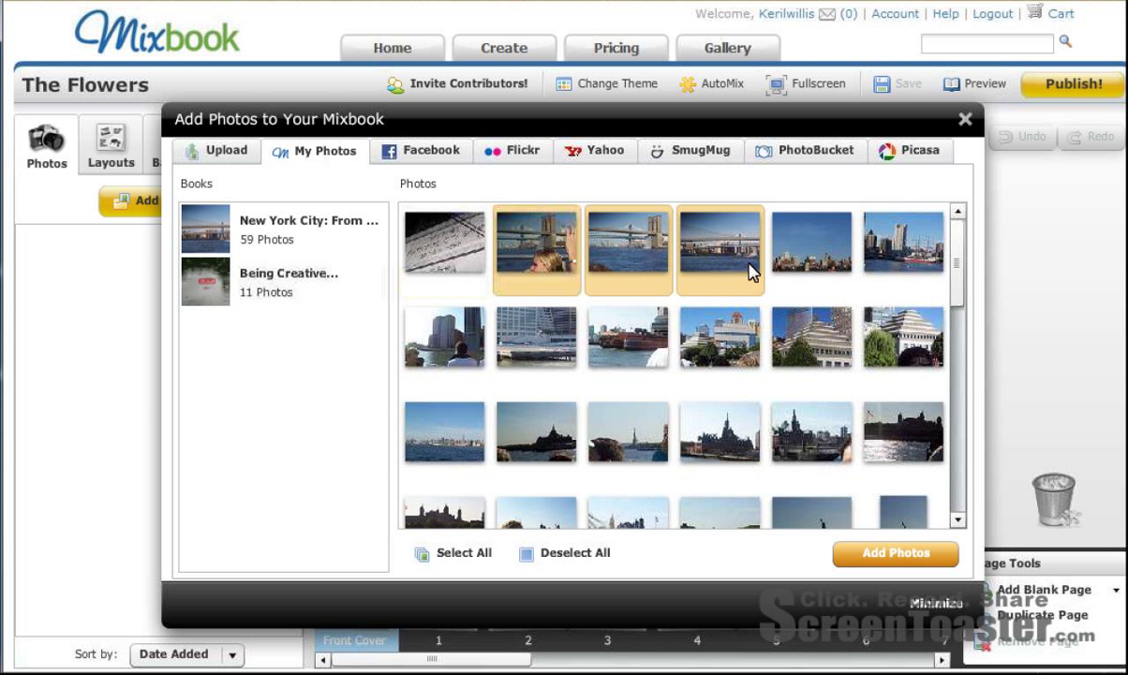
pyautogui.click(750, 272)
pyautogui.click(815, 263)
pyautogui.click(904, 265)
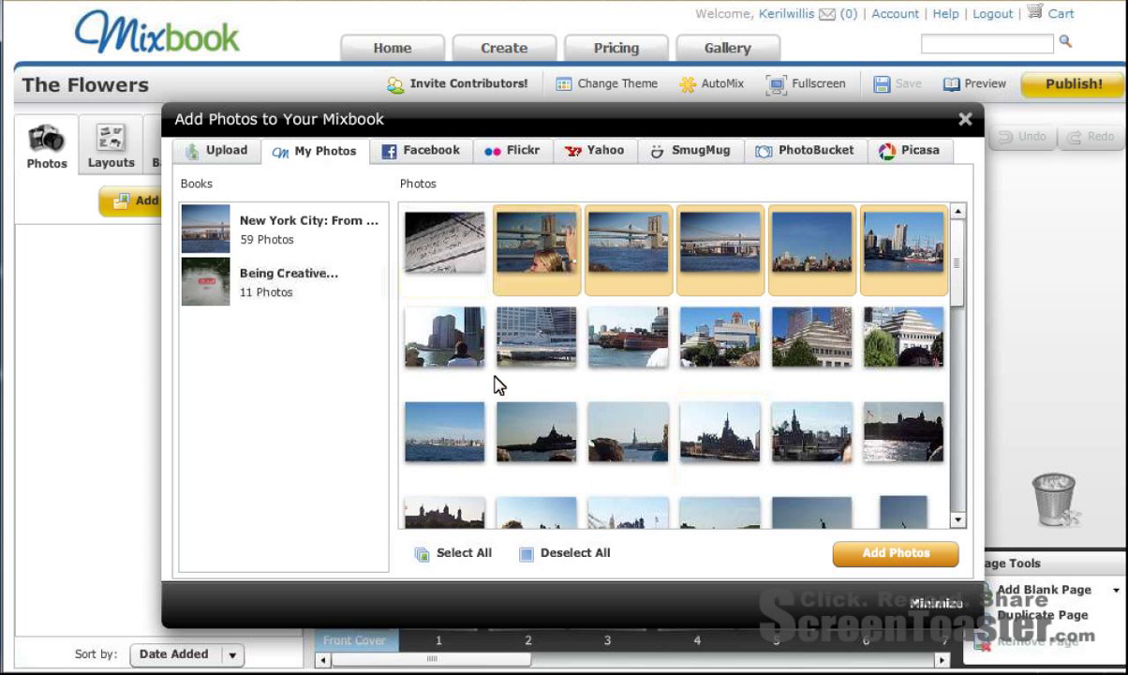
pyautogui.click(450, 339)
pyautogui.click(498, 342)
pyautogui.click(593, 342)
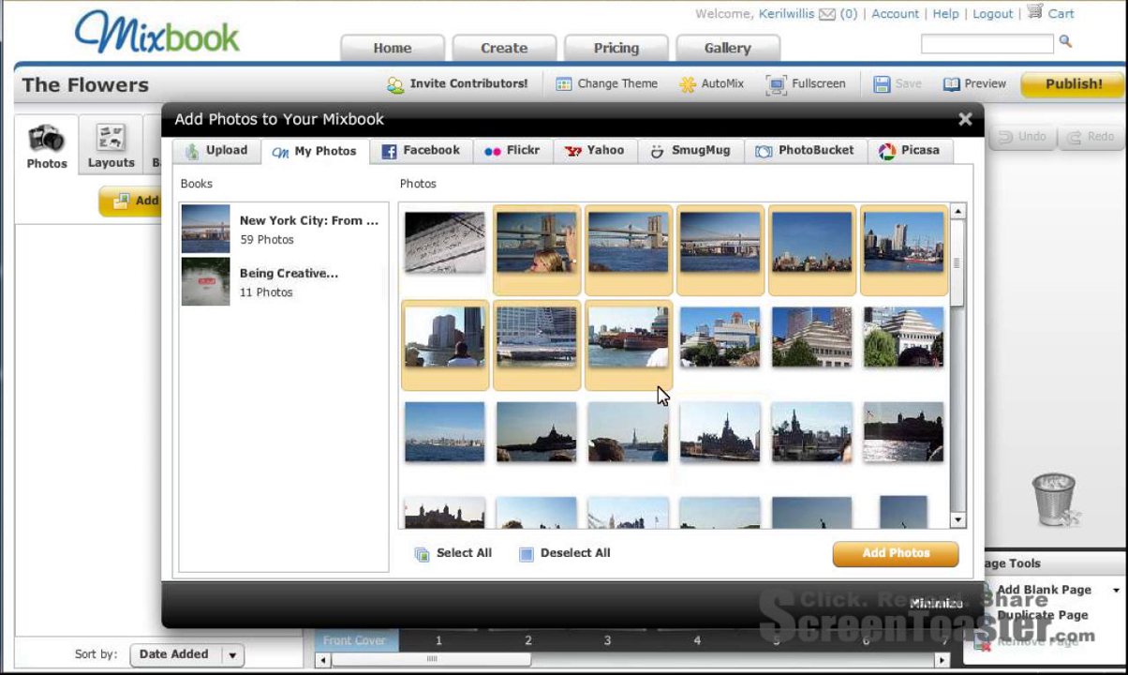
pyautogui.click(864, 553)
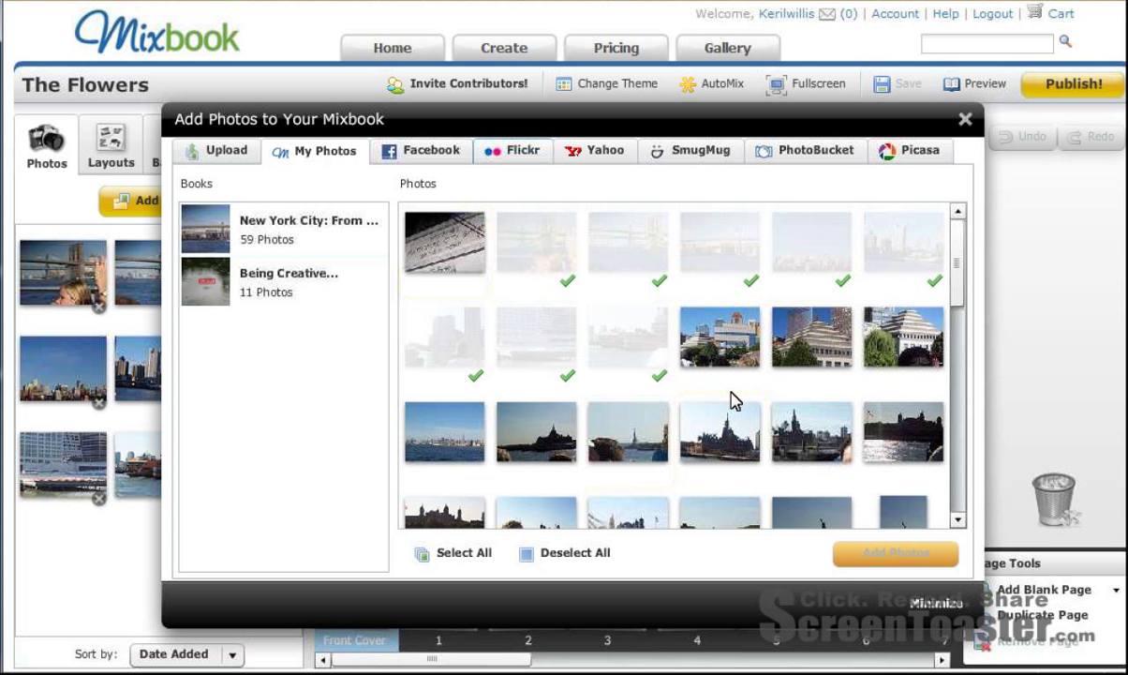
# Add all six Flickr flower photos to the book and close the photo window.
pyautogui.click(503, 159)
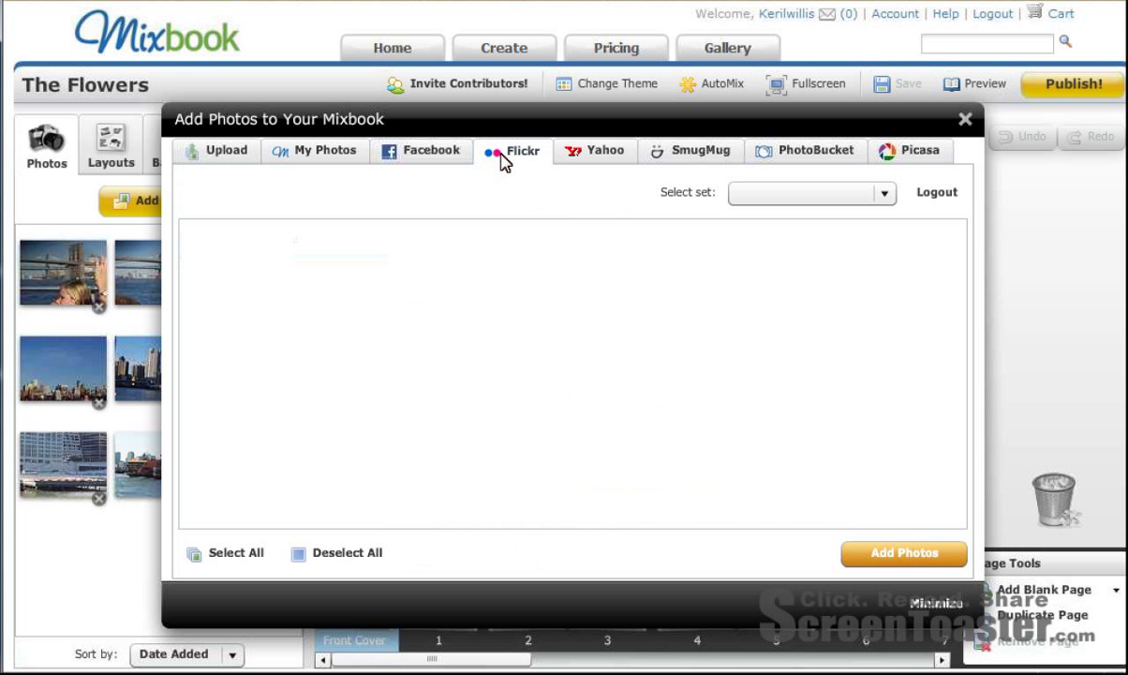
pyautogui.click(238, 554)
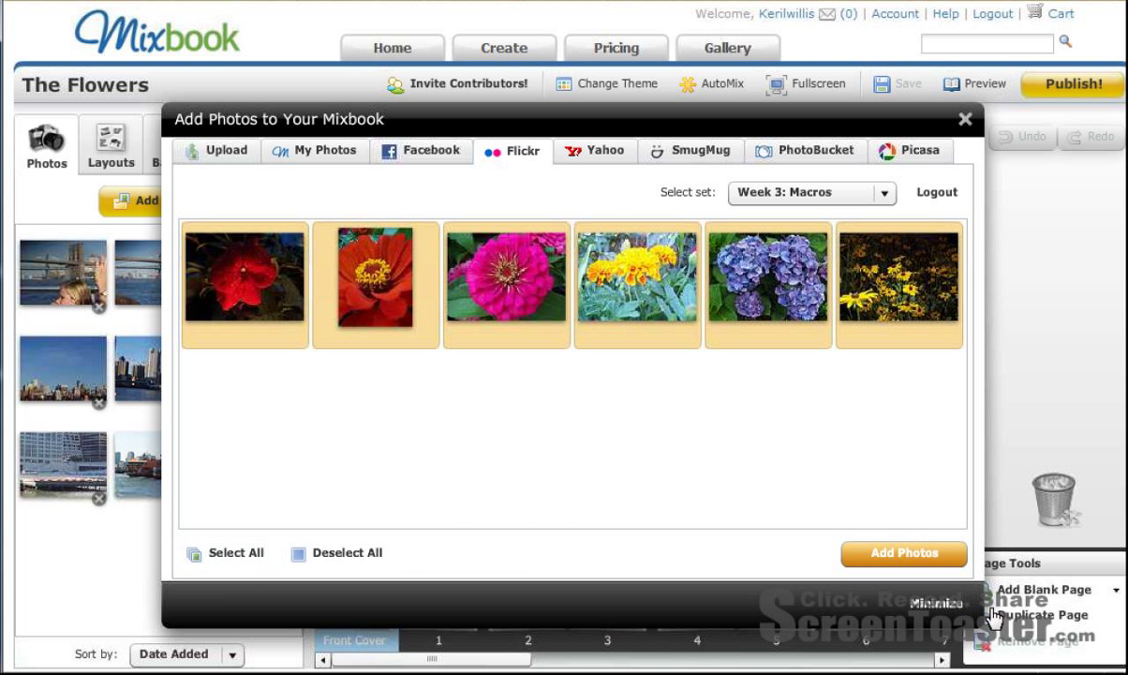
pyautogui.click(937, 556)
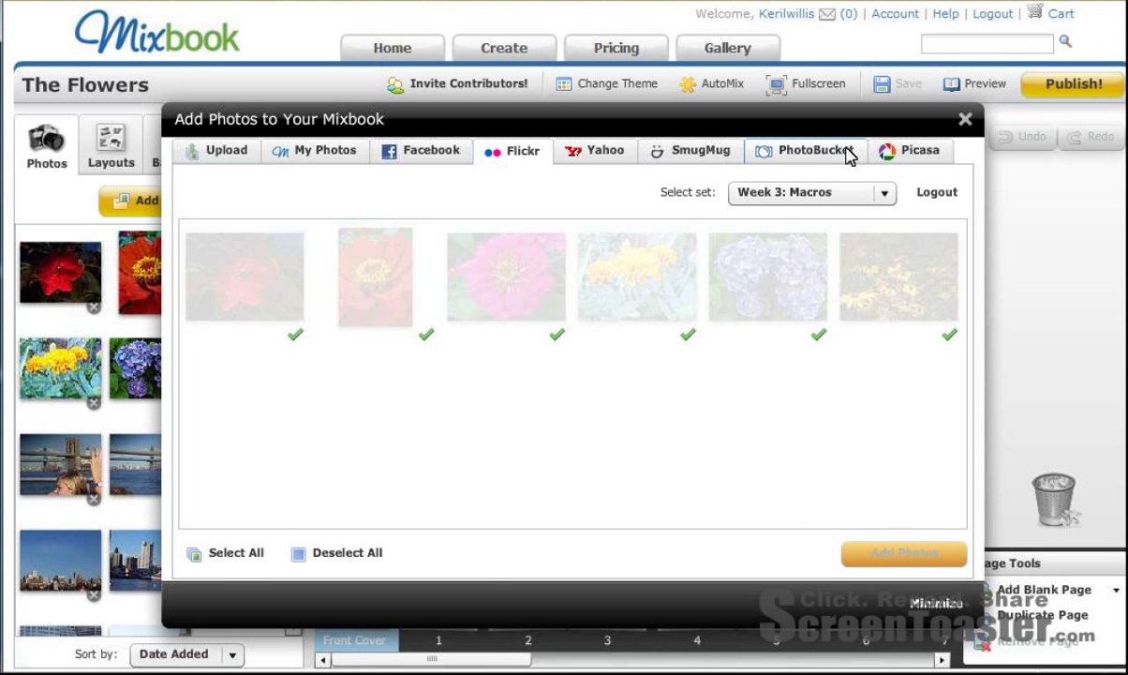
pyautogui.click(966, 118)
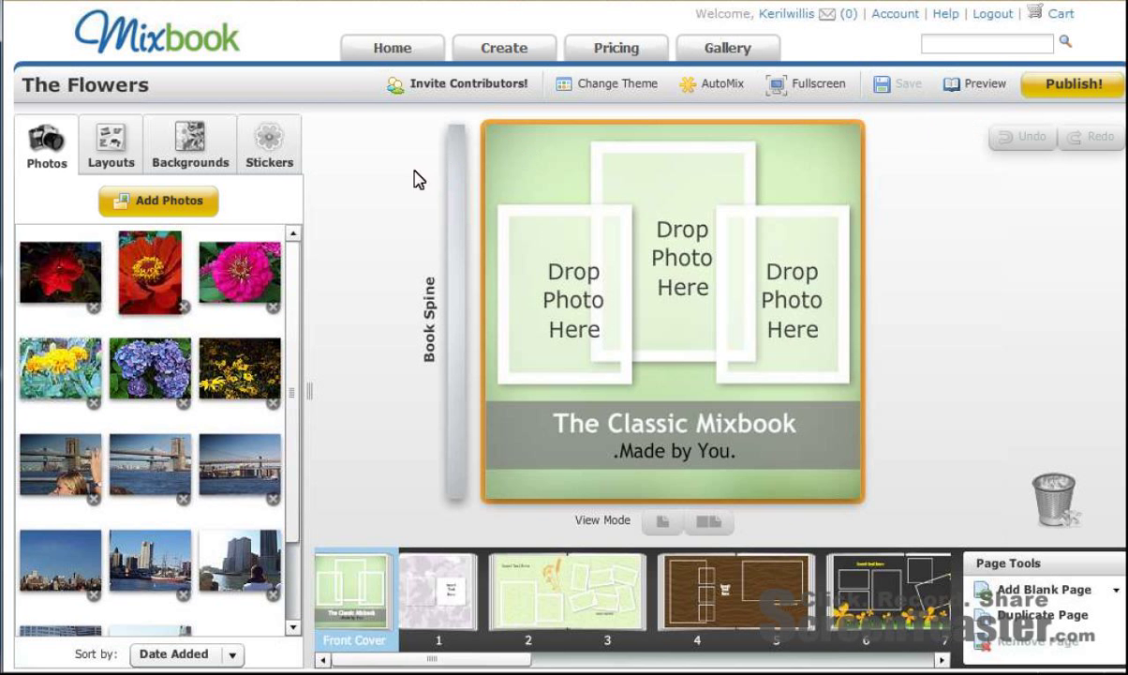
# Fill the cover's three frames with the red, orange zinnia and pink flower photos.
pyautogui.scroll(-2, 293, 418)
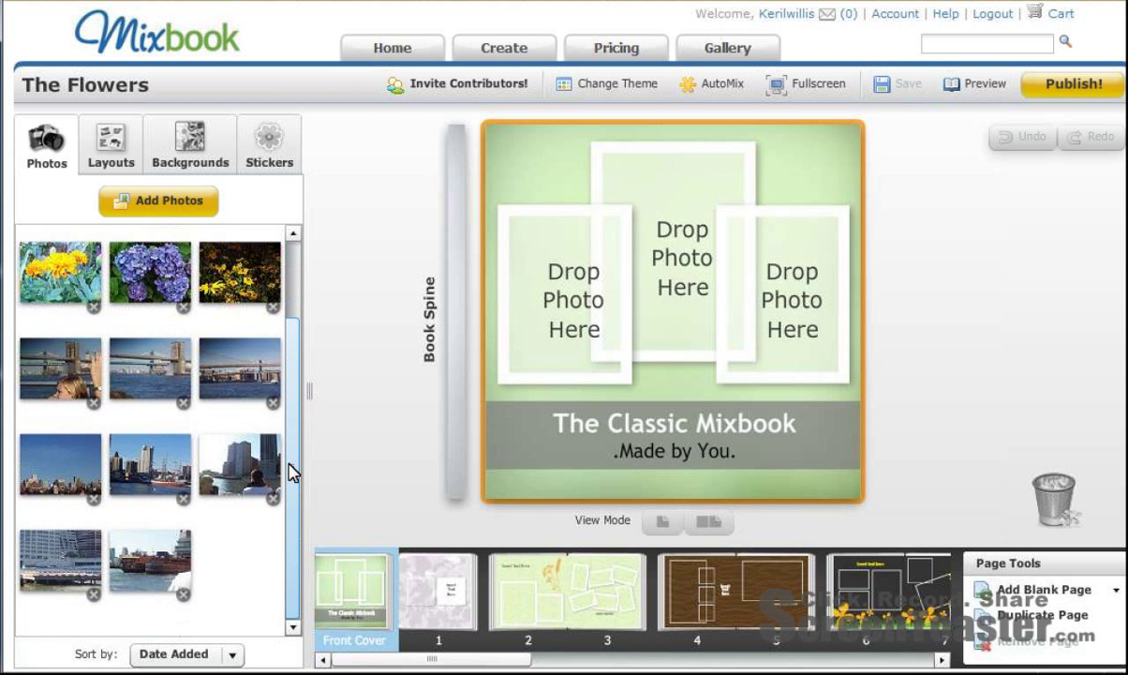
pyautogui.scroll(2, 290, 468)
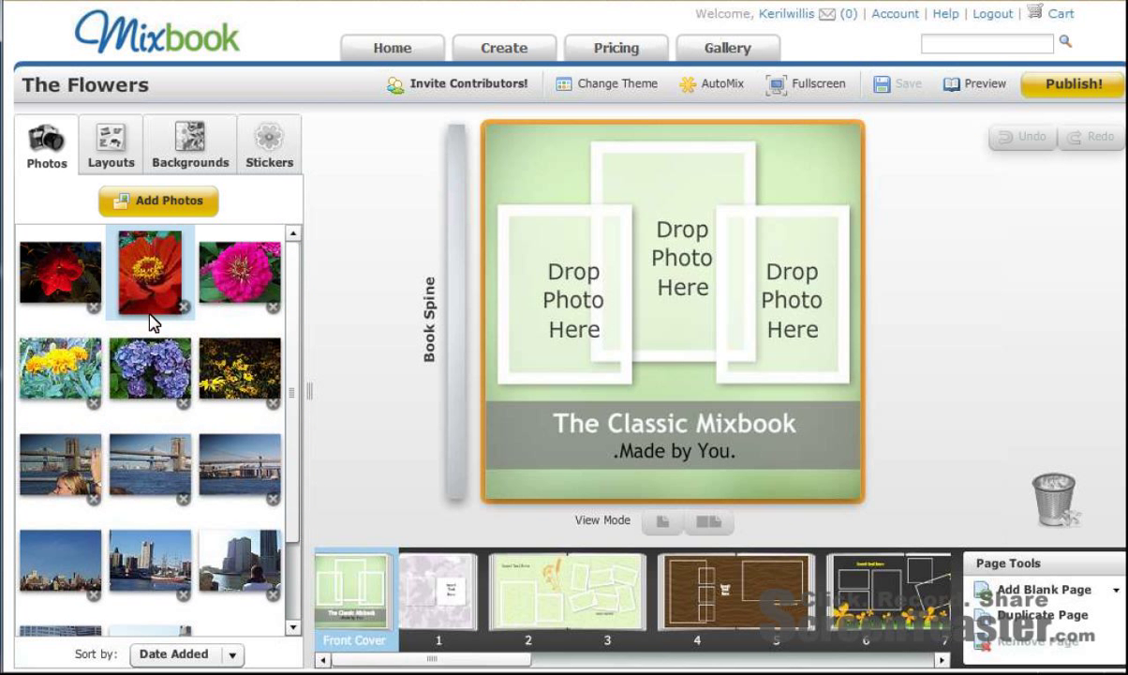
pyautogui.moveTo(69, 255); pyautogui.dragTo(518, 242)
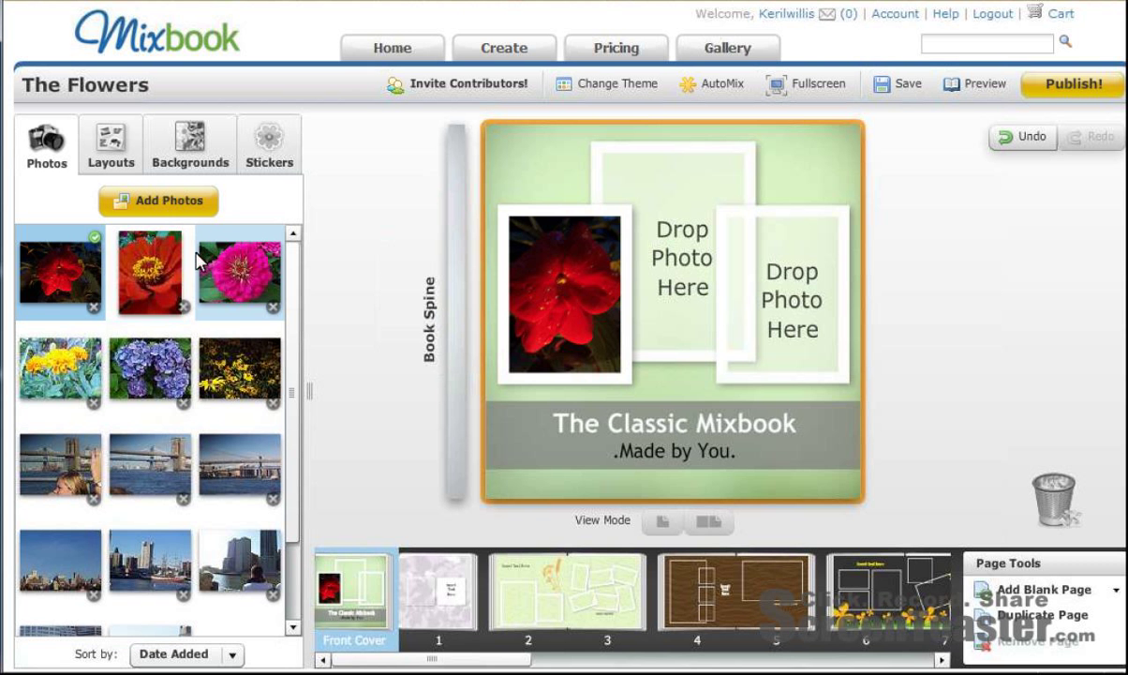
pyautogui.moveTo(150, 271); pyautogui.dragTo(656, 201)
pyautogui.moveTo(251, 274); pyautogui.dragTo(707, 259)
# Add 'The Flowers' above the cover caption and replace 'You' with the creator's name.
pyautogui.click(677, 423)
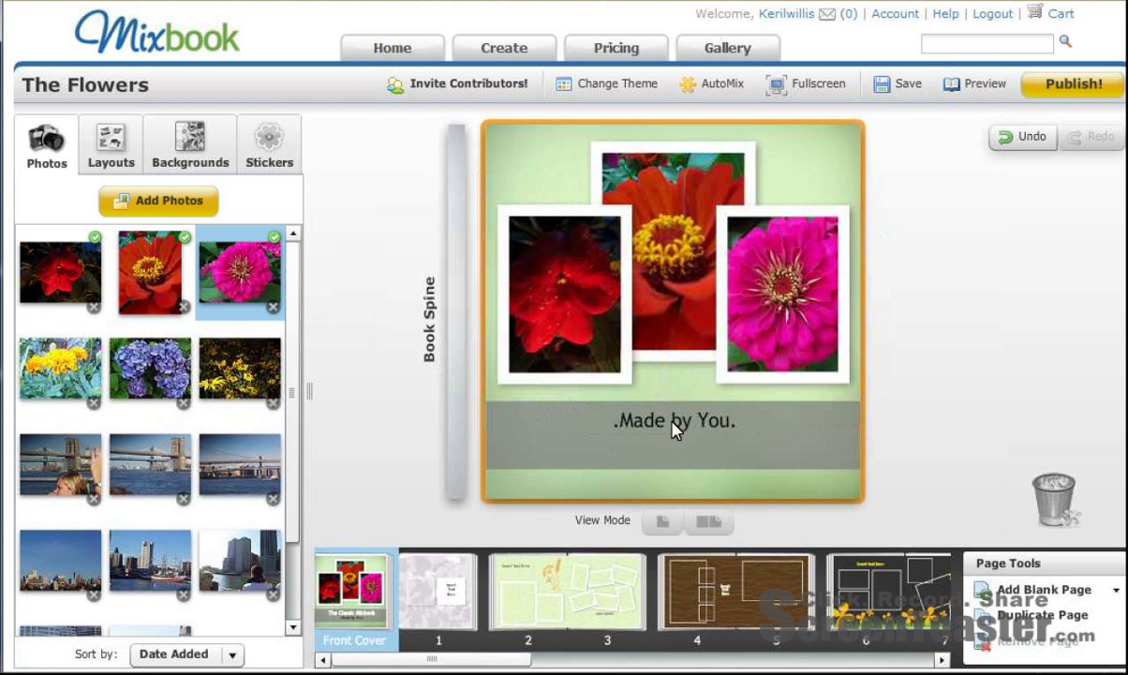
pyautogui.click(672, 421)
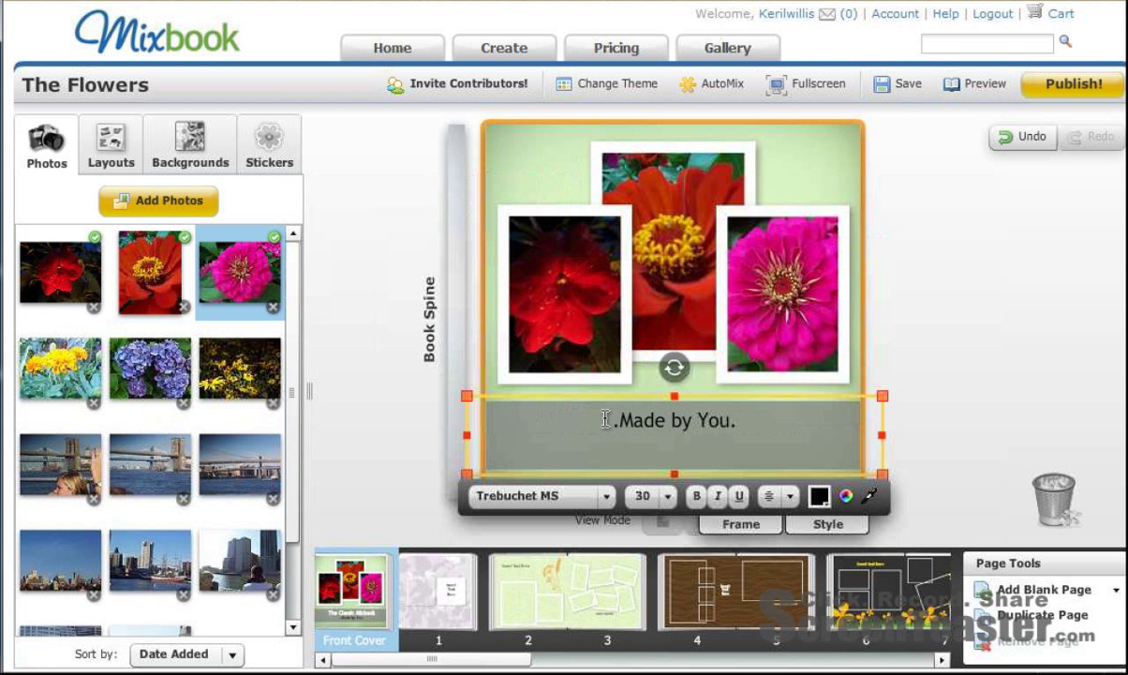
pyautogui.press('Return')
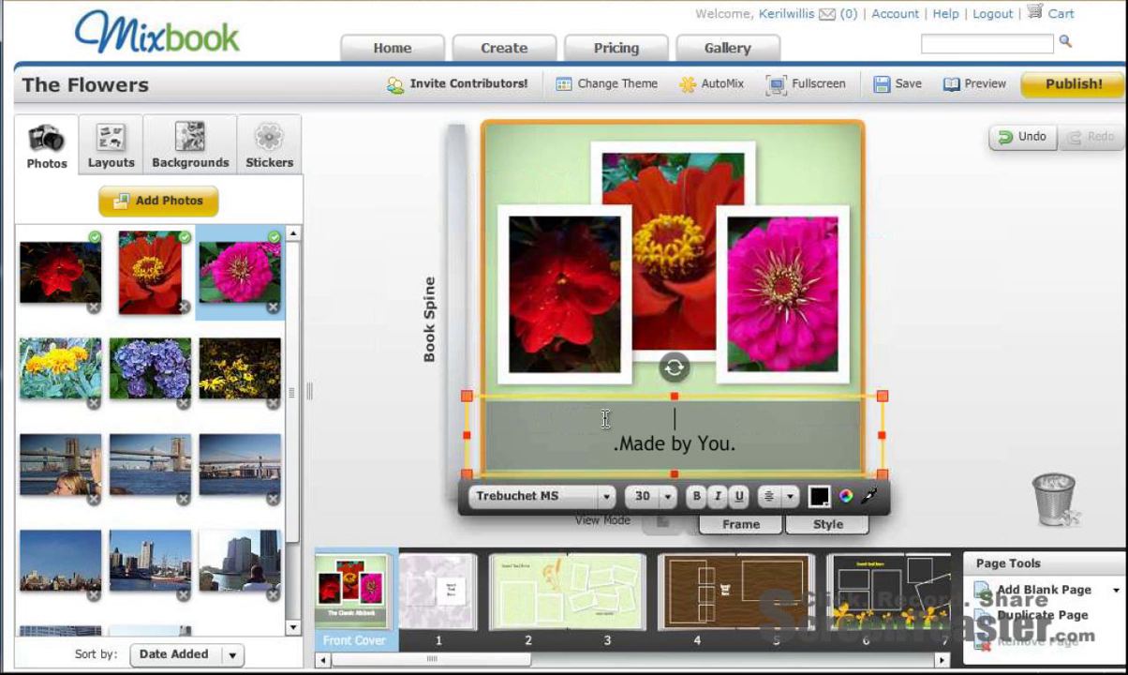
pyautogui.write('The Flowers')
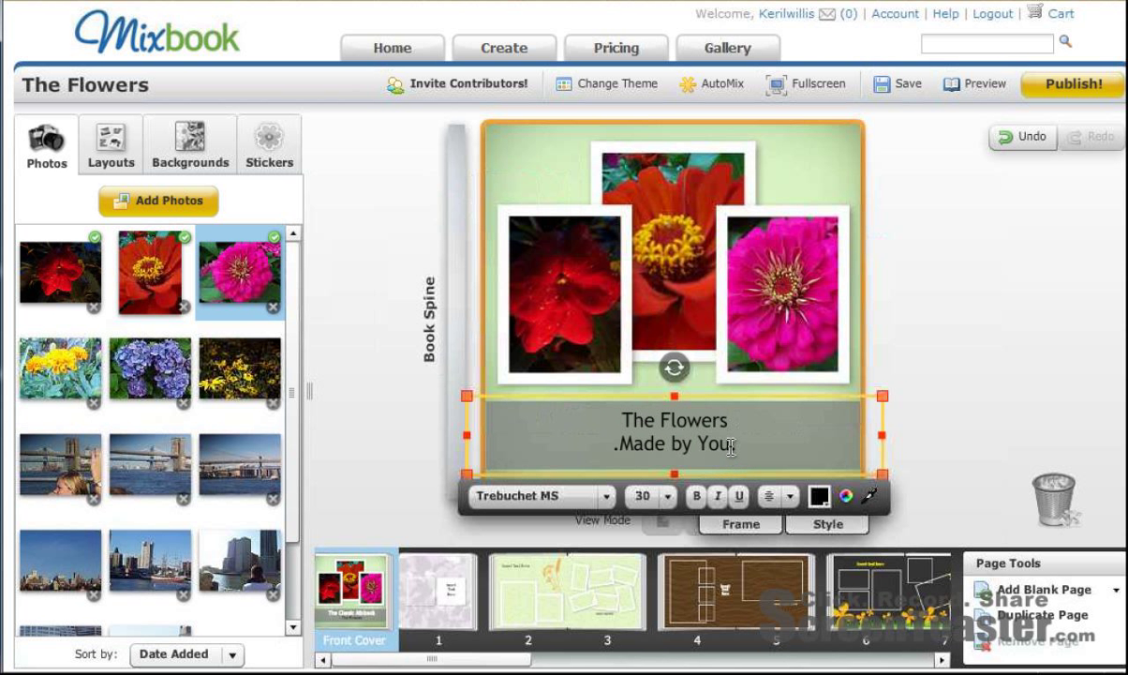
pyautogui.moveTo(732, 443); pyautogui.dragTo(704, 444)
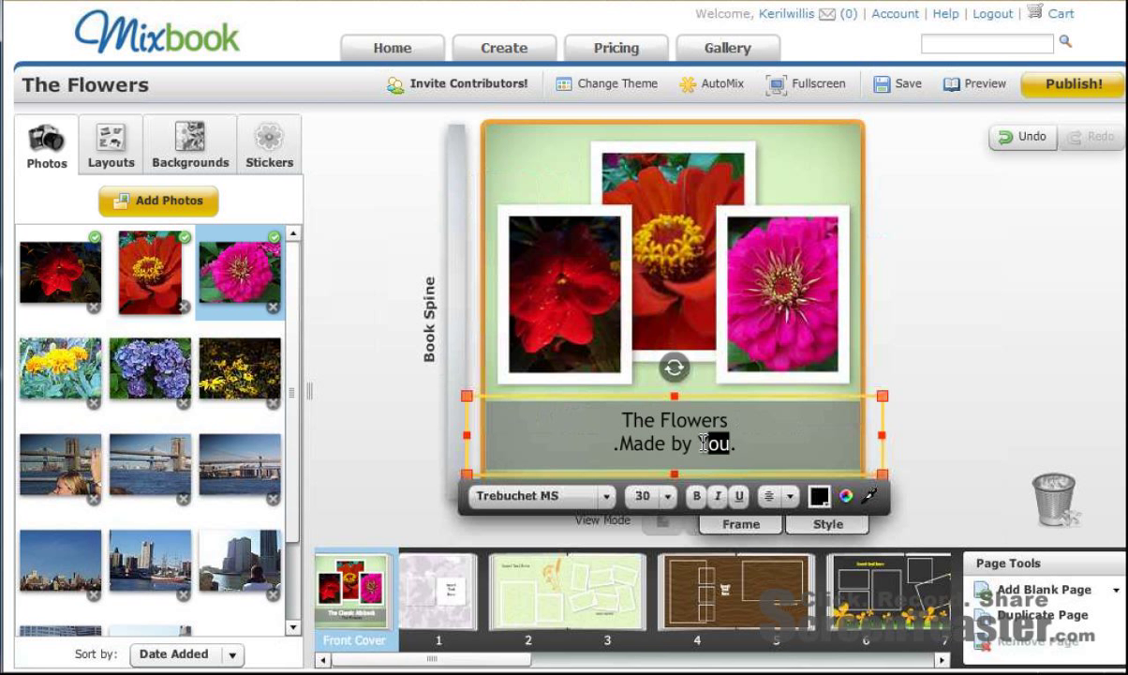
pyautogui.write('Keri')
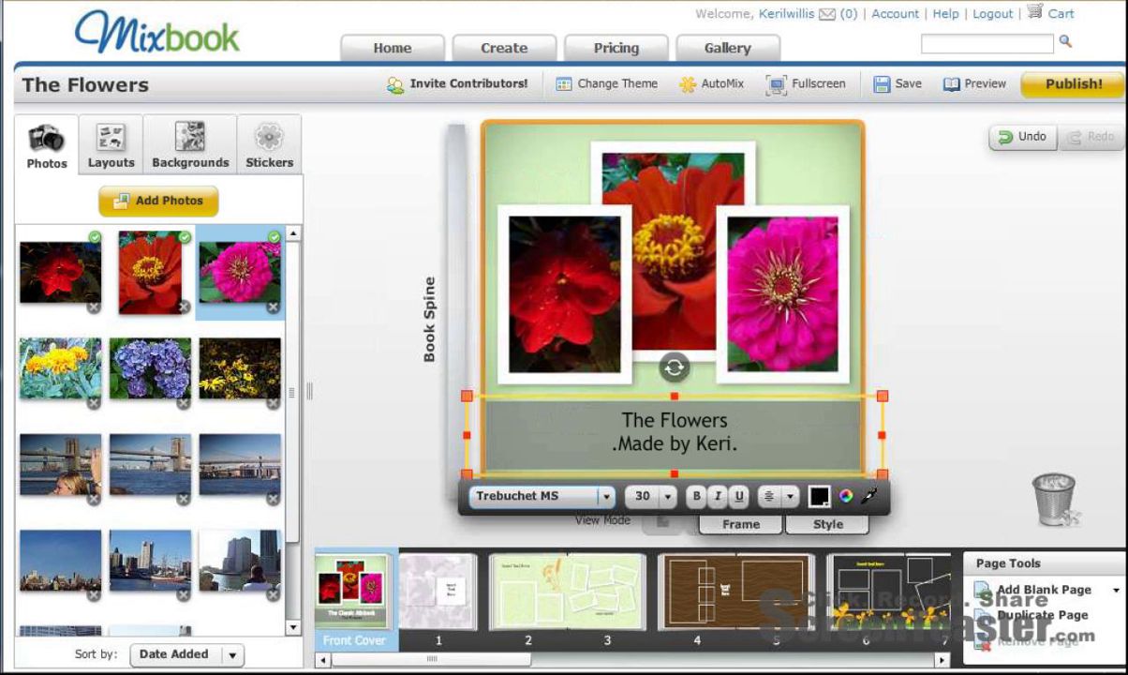
pyautogui.click(438, 598)
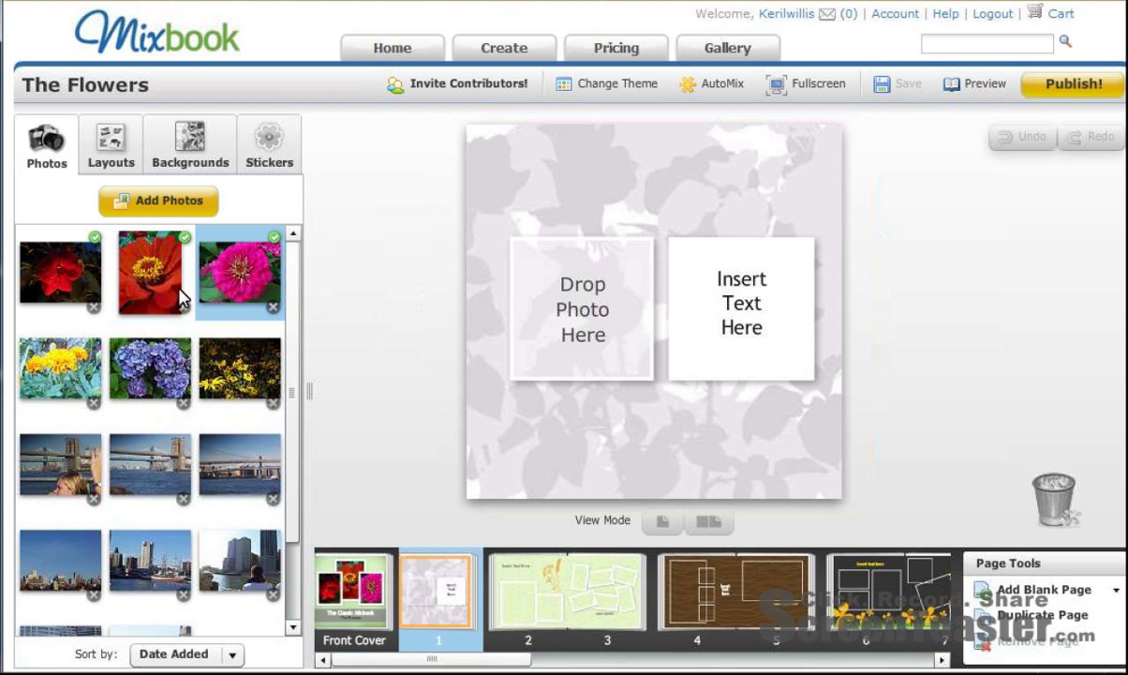
# Place the blue hydrangea photo on page 1 and caption it 'Isn't it pretty?'.
pyautogui.click(155, 377)
pyautogui.moveTo(154, 378); pyautogui.dragTo(543, 289)
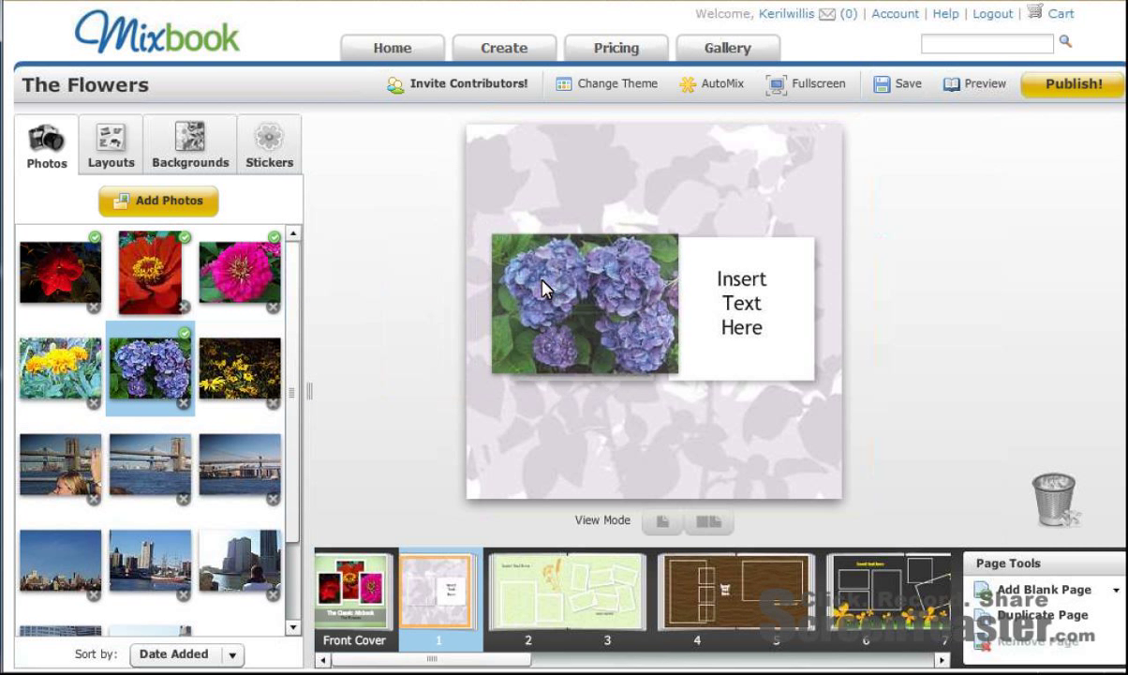
pyautogui.click(750, 324)
pyautogui.moveTo(748, 322); pyautogui.dragTo(713, 278)
pyautogui.press('BackSpace')
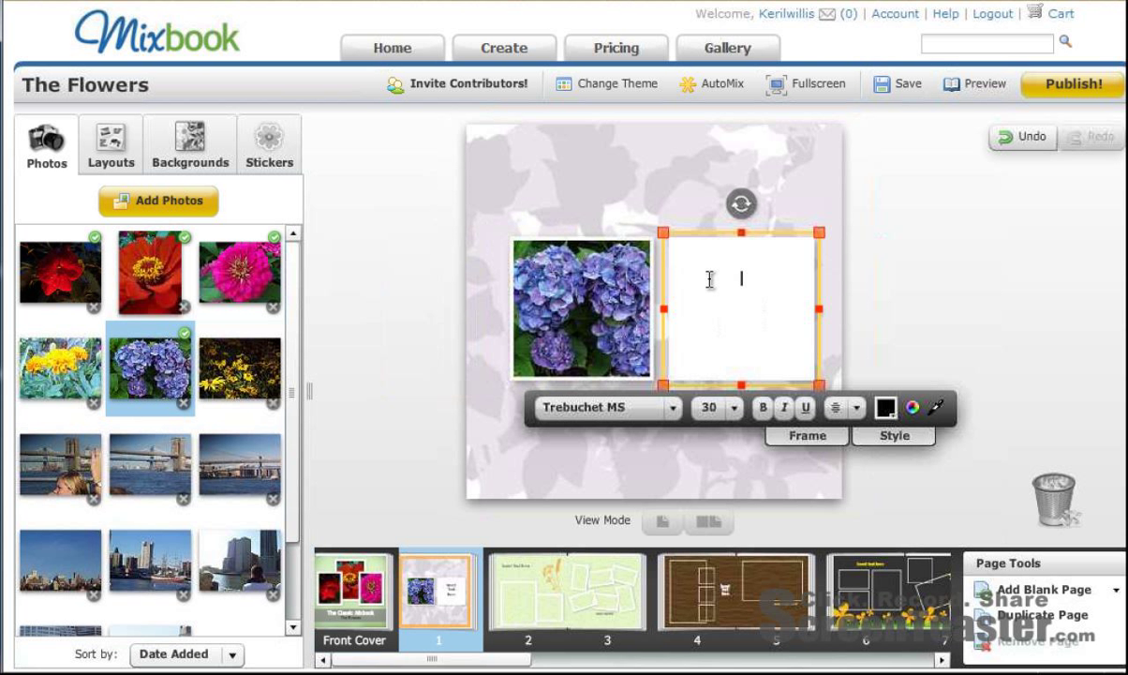
pyautogui.write("Isn't it pretty?")
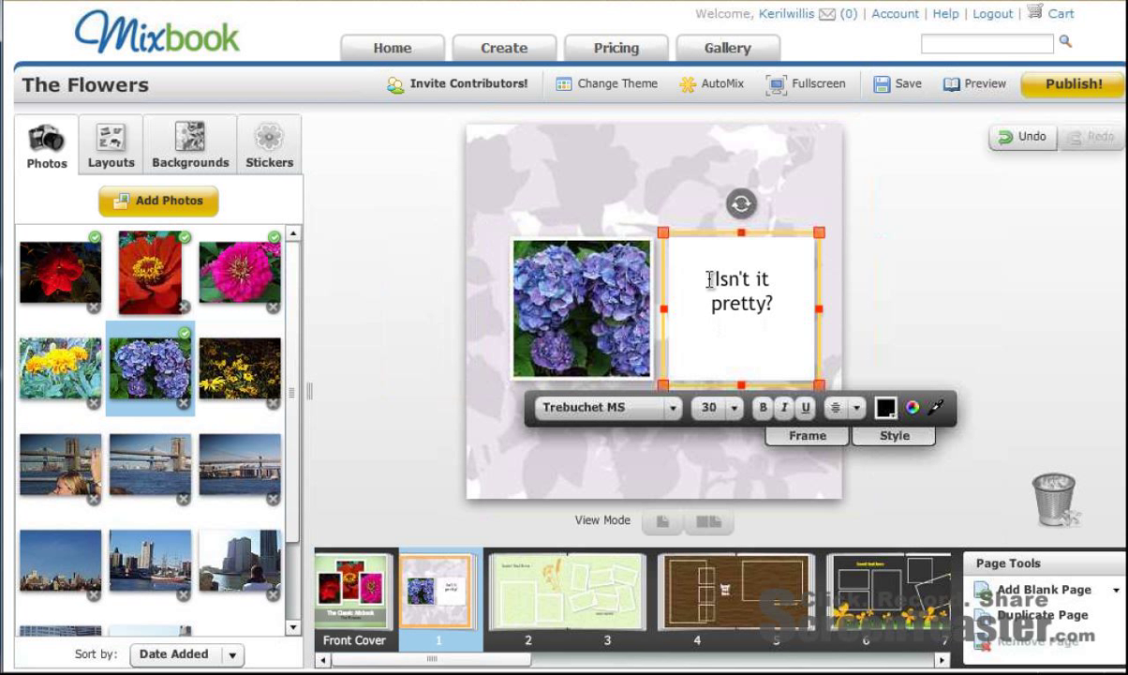
pyautogui.click(524, 624)
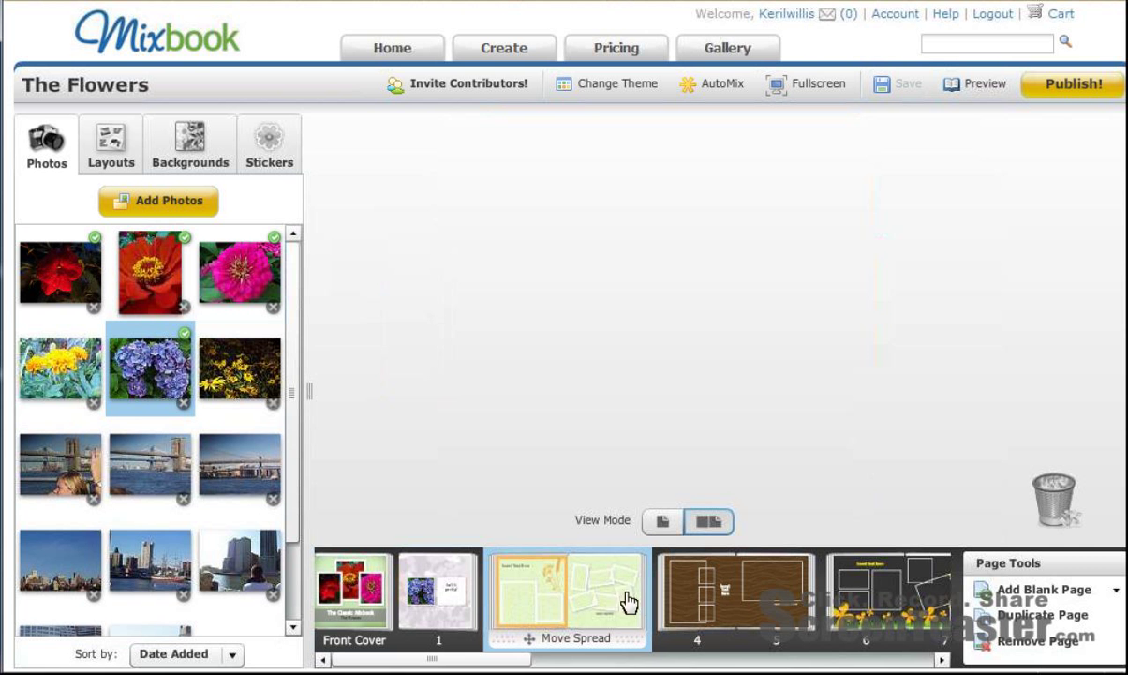
# Put the yellow flower and red zinnia on page 2, the hydrangea on page 3, then open spread 4–5.
pyautogui.moveTo(40, 367); pyautogui.dragTo(403, 361)
pyautogui.moveTo(151, 244); pyautogui.dragTo(435, 307)
pyautogui.moveTo(548, 309); pyautogui.dragTo(607, 355)
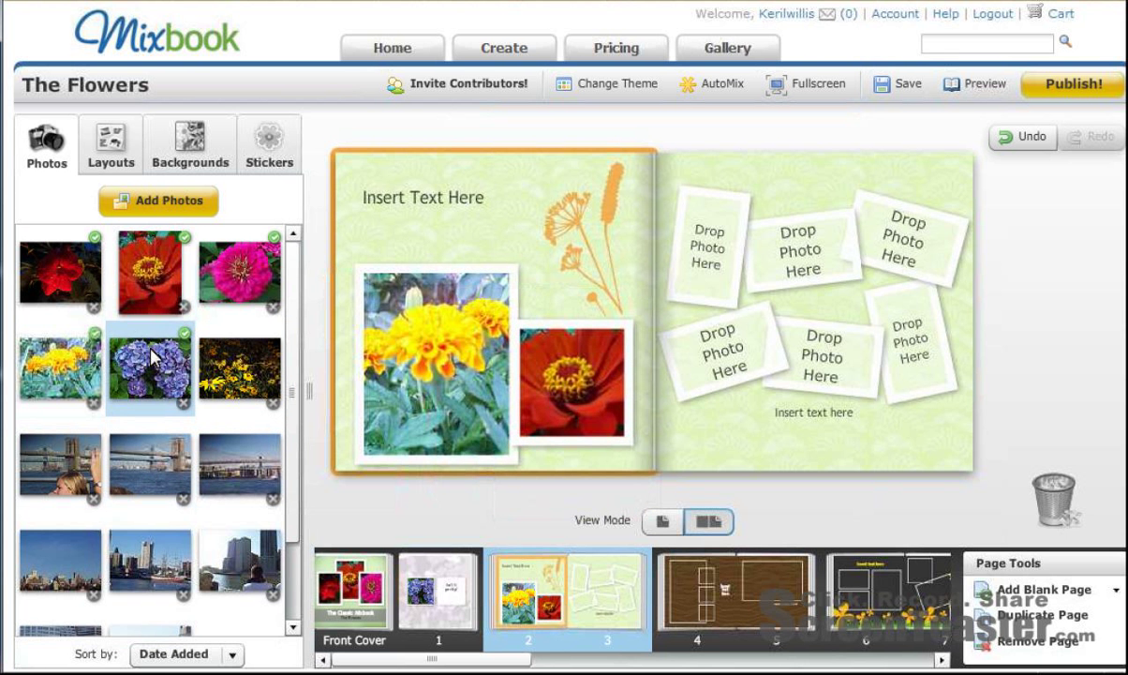
pyautogui.moveTo(140, 351); pyautogui.dragTo(709, 348)
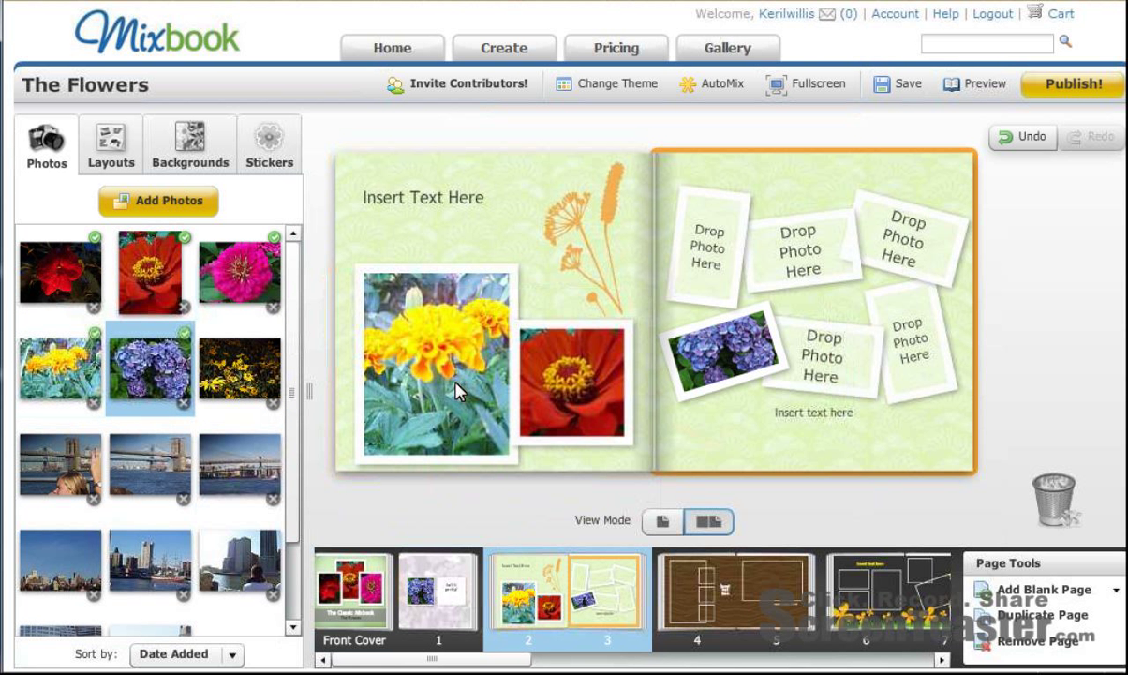
pyautogui.click(719, 617)
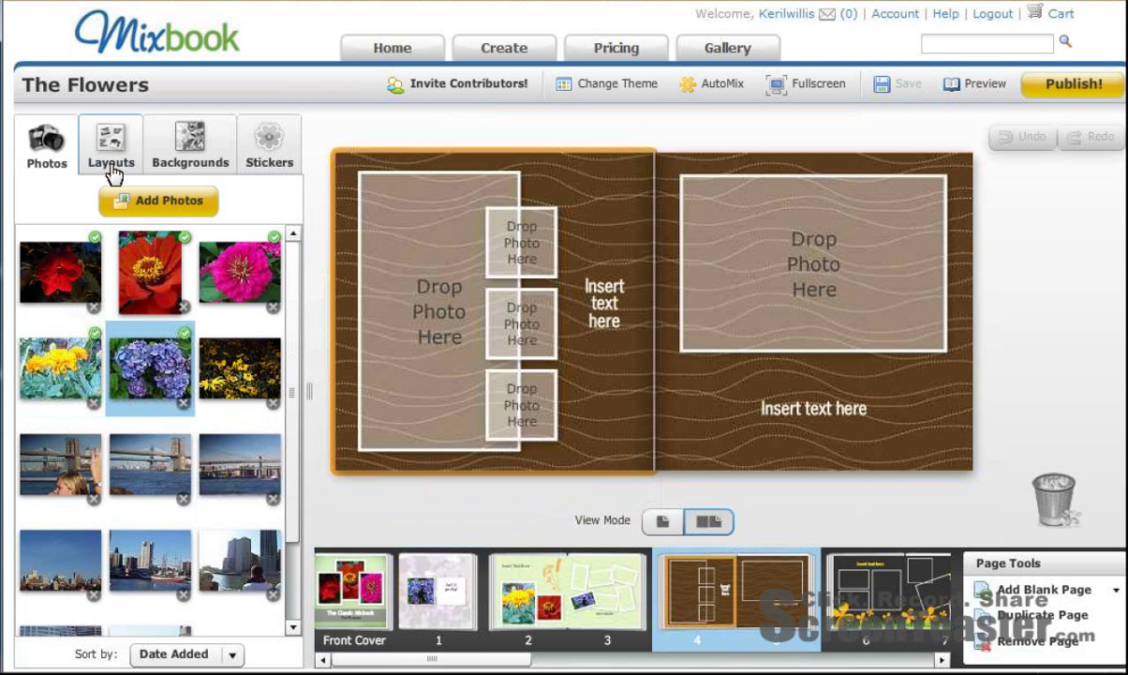
# Remove pages 4 and 5, including a stray duplicate, and return to spread 2–3.
pyautogui.moveTo(730, 593)
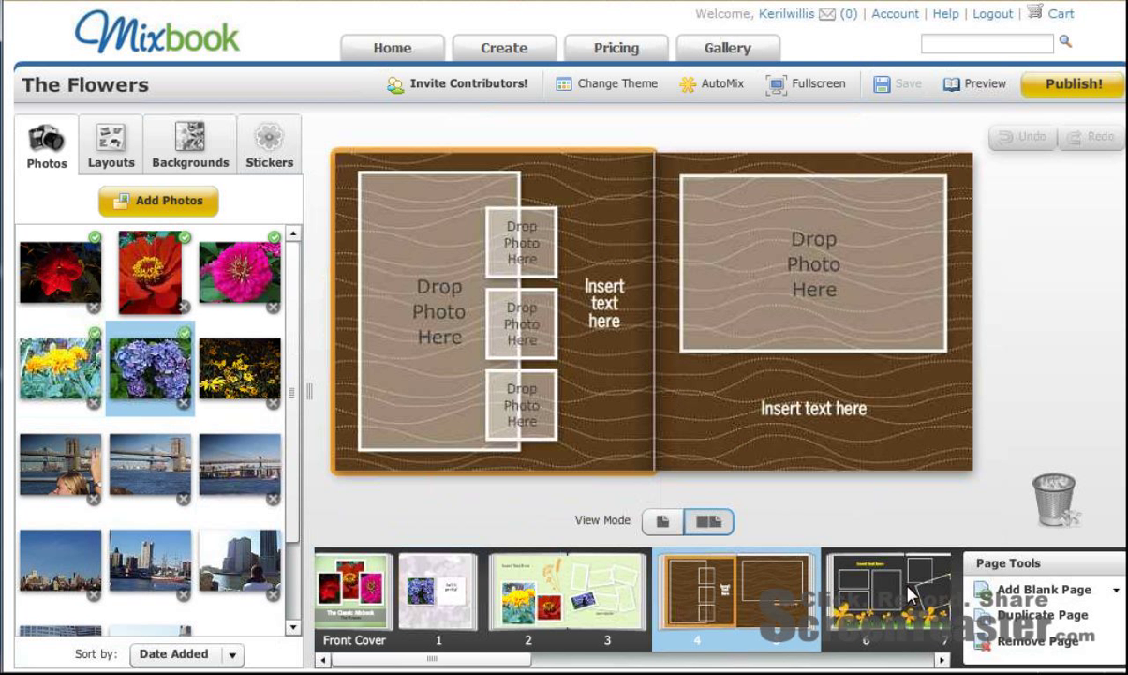
pyautogui.click(1018, 645)
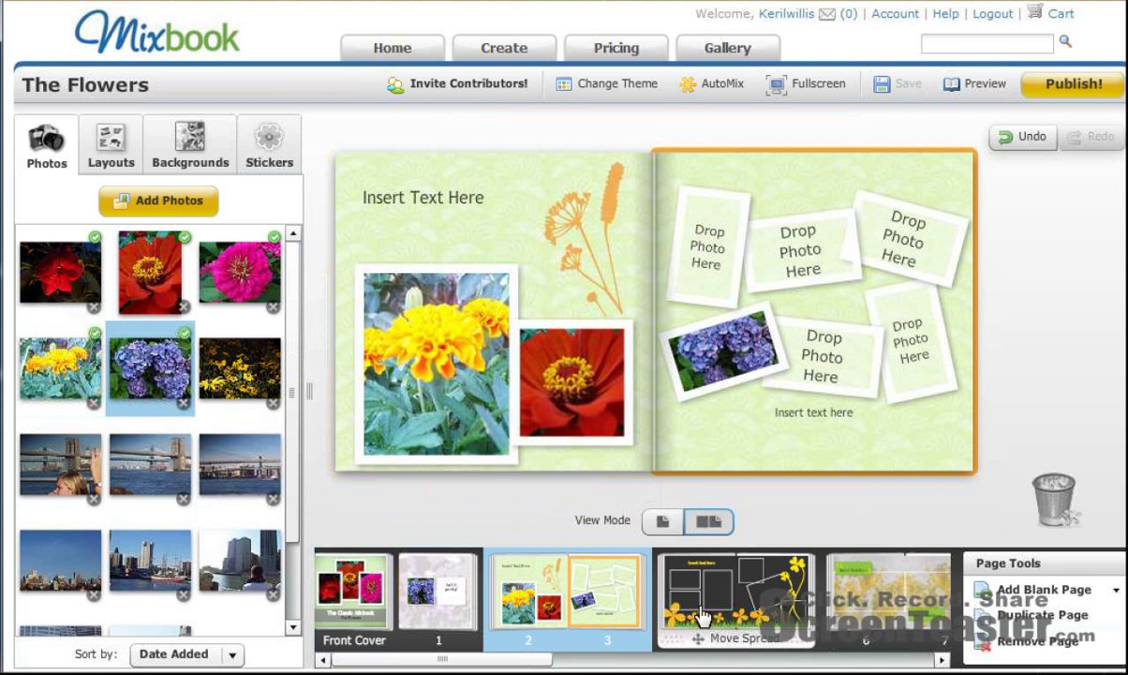
pyautogui.click(1055, 614)
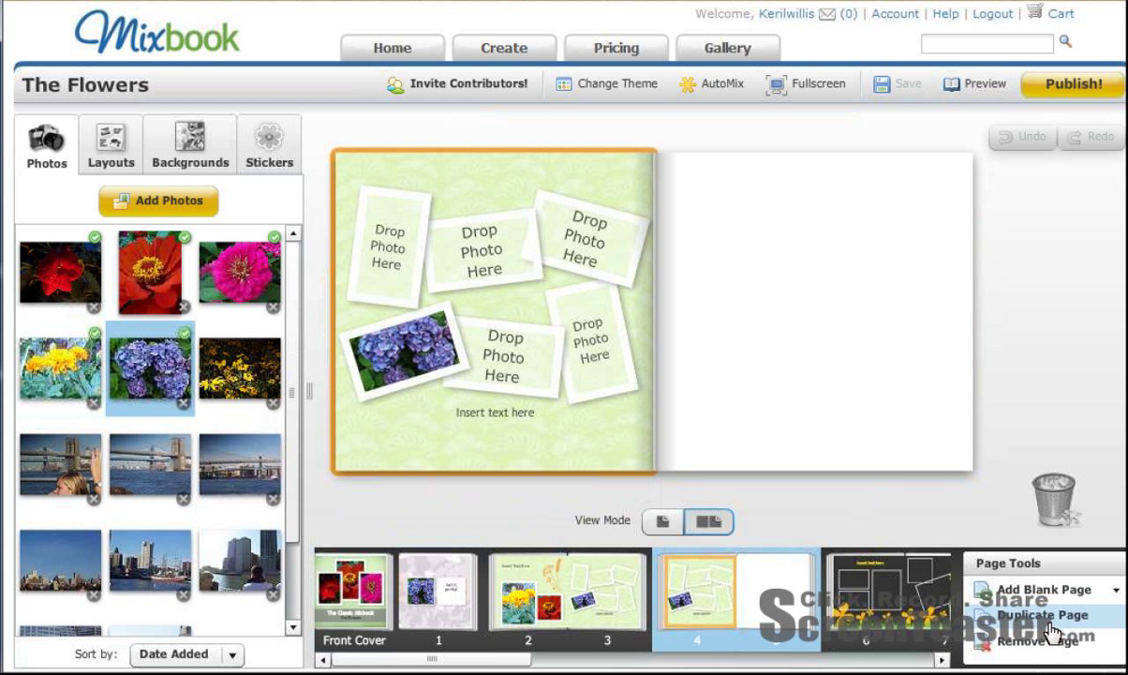
pyautogui.click(982, 645)
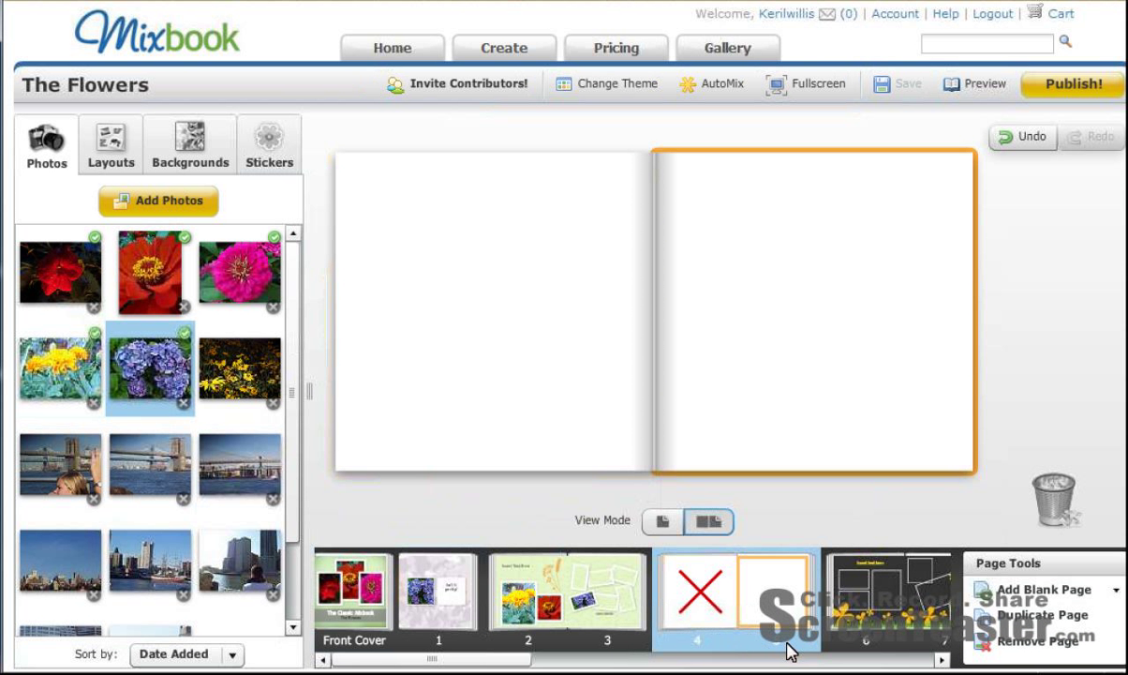
pyautogui.click(996, 643)
pyautogui.click(562, 591)
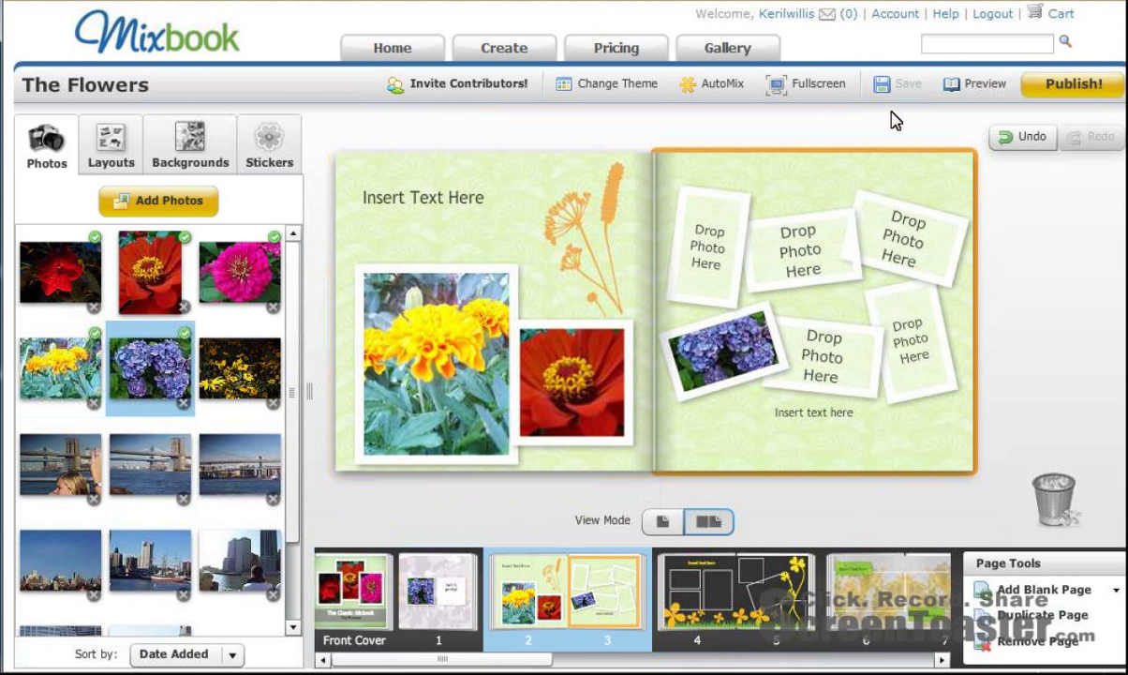
# Open the Publish! dialog for the photo book.
pyautogui.click(1075, 90)
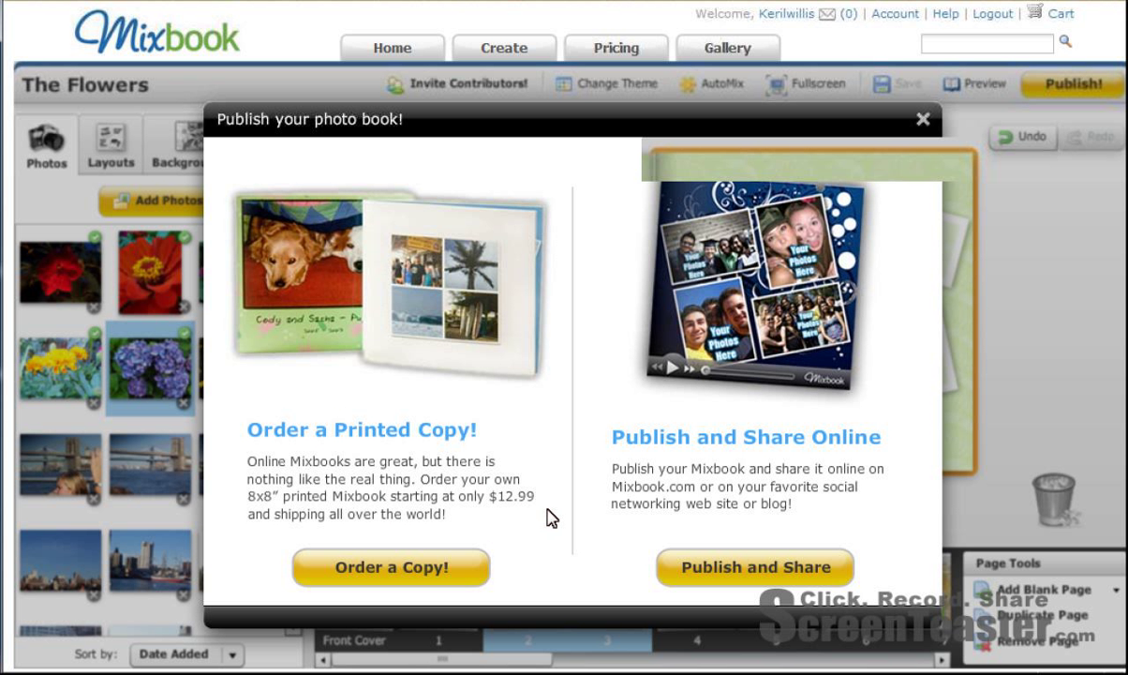
# Choose Publish and Share Online and scroll through the title, category and visibility settings.
pyautogui.click(712, 568)
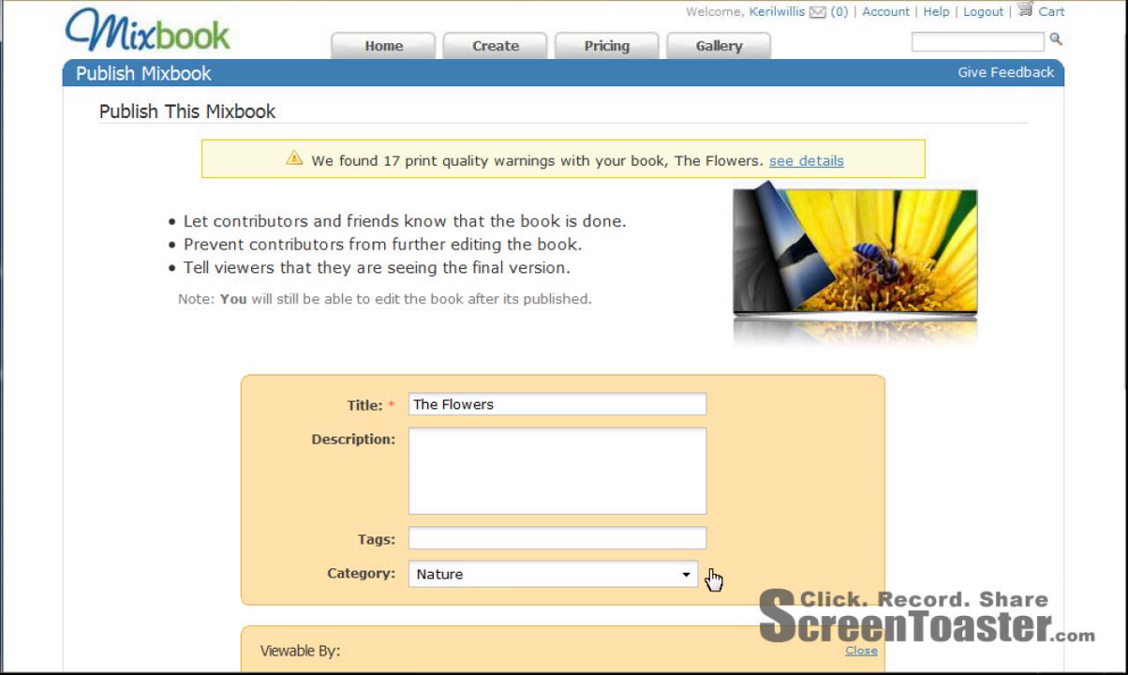
pyautogui.scroll(-1, 665, 549)
pyautogui.moveTo(371, 75); pyautogui.dragTo(472, 91)
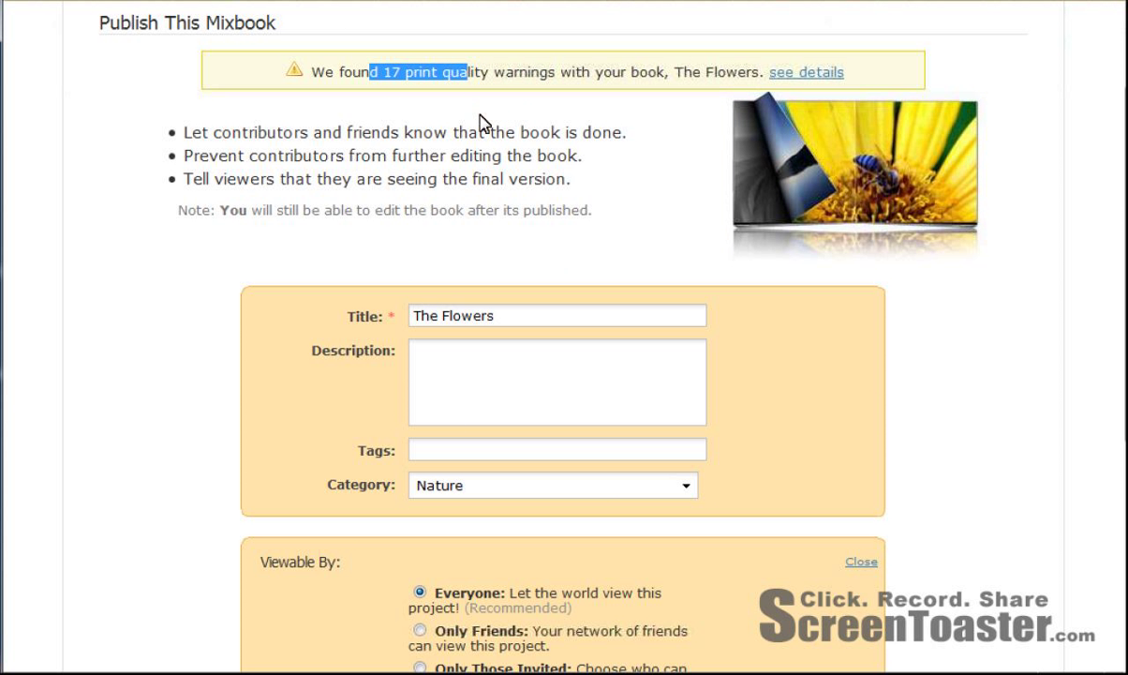
pyautogui.click(514, 226)
pyautogui.scroll(-1, 515, 226)
pyautogui.scroll(-3, 514, 226)
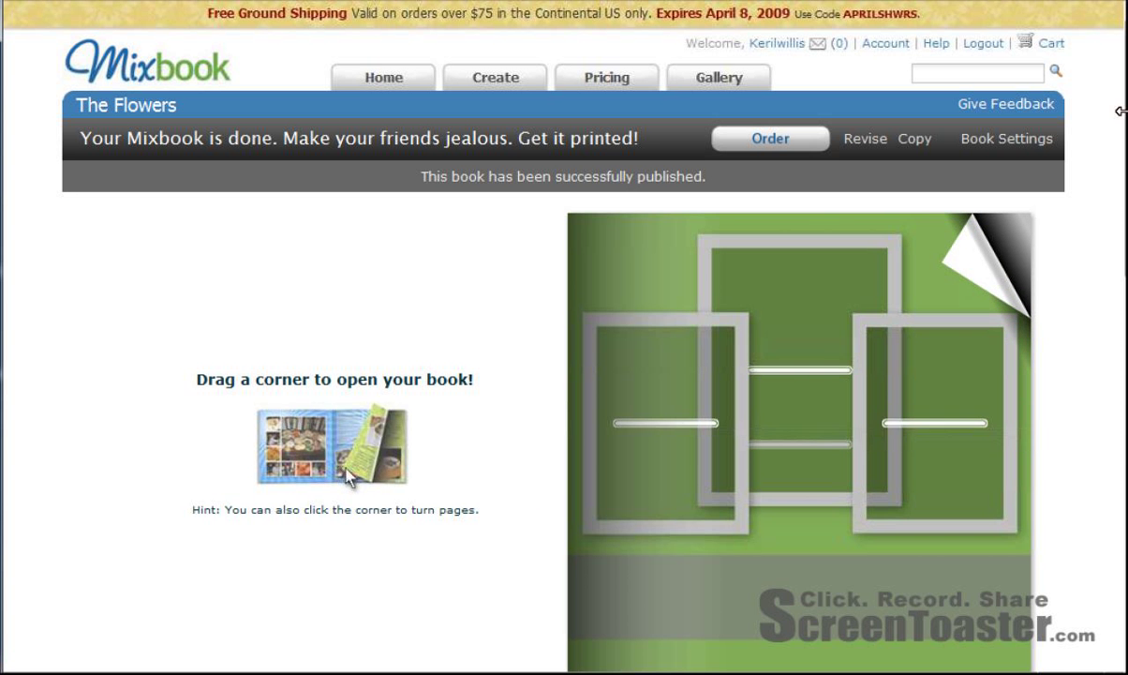
# Turn the published book to the hydrangea 'Isn't it pretty?' page and reveal the Embed code under About This Mixbook.
pyautogui.scroll(-2, 933, 264)
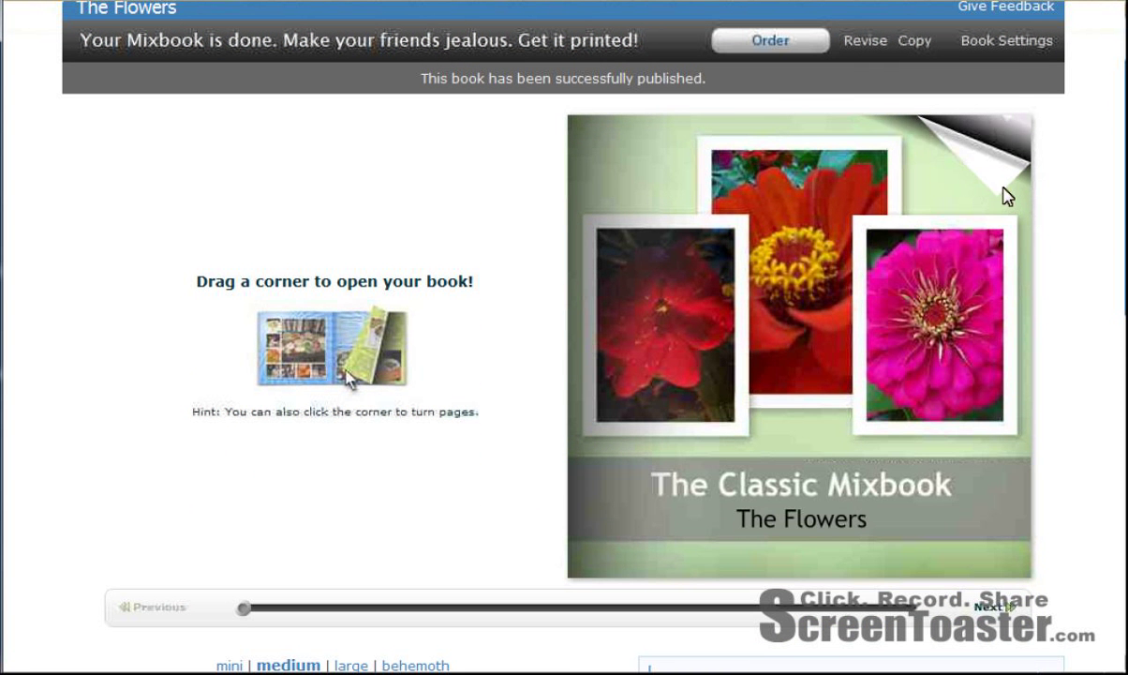
pyautogui.click(1008, 197)
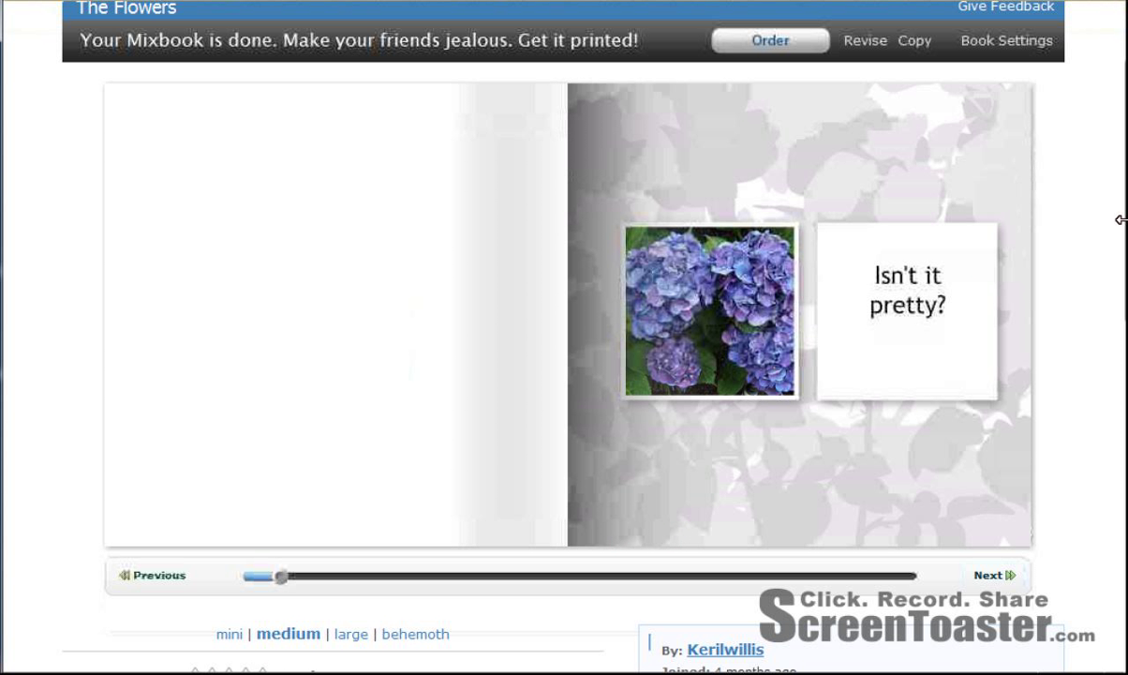
pyautogui.scroll(-5, 909, 496)
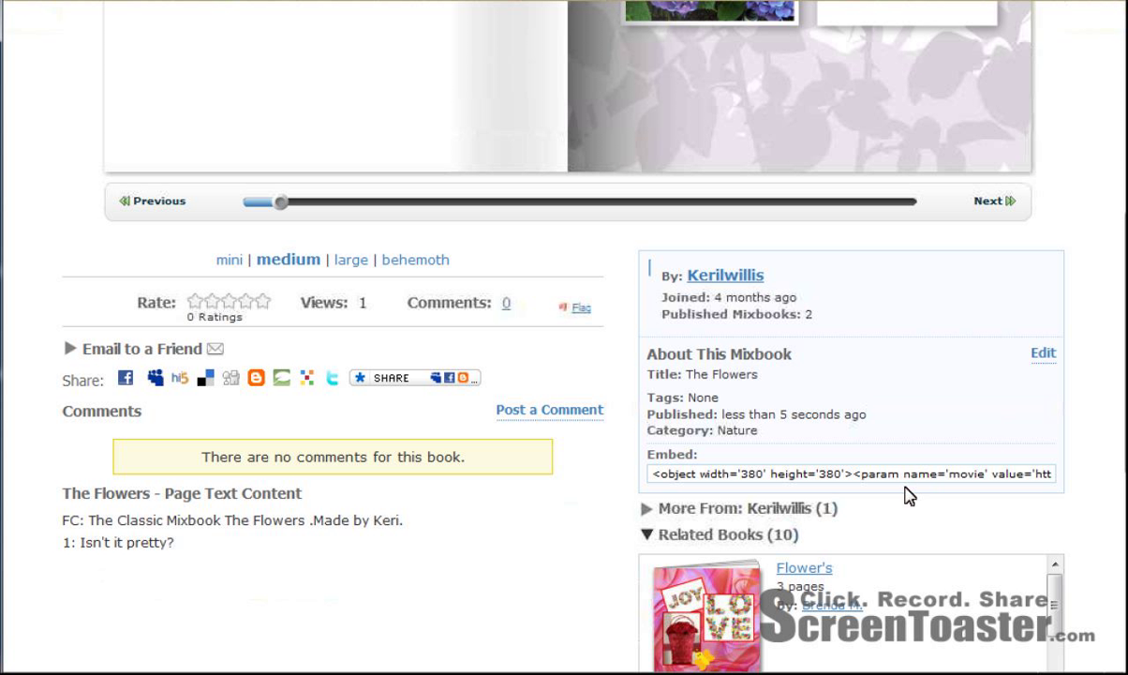